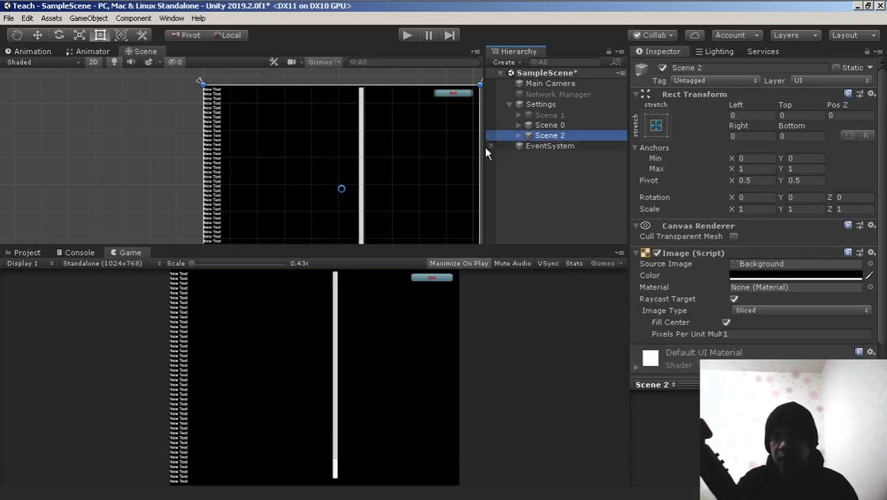
Step: Deactivate the Scene 2 and Scene 0 panels and activate Scene 1
click(416, 152)
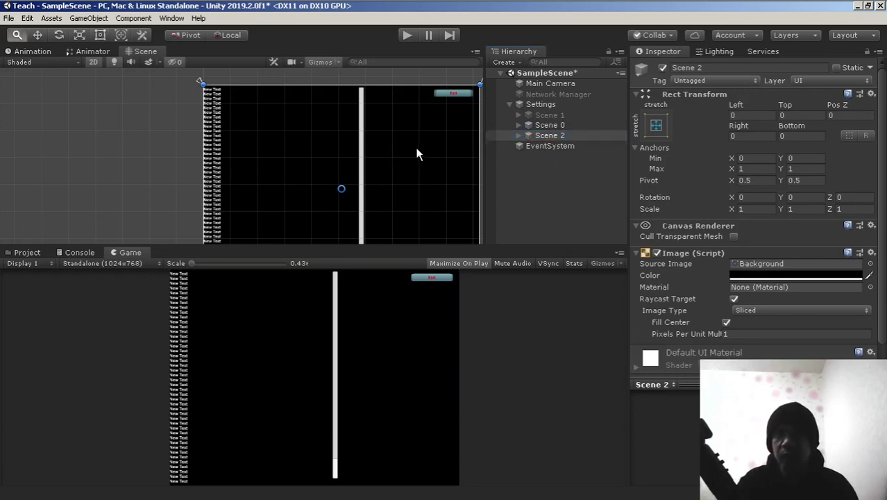
key(f)
click(546, 138)
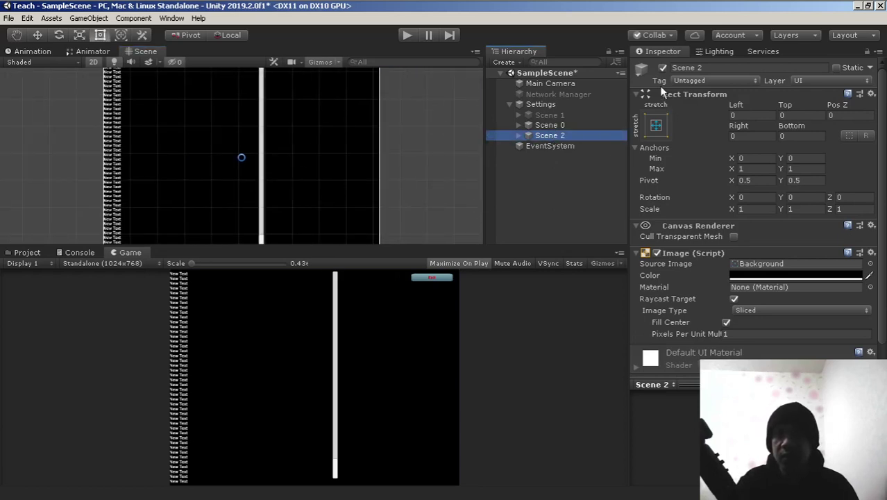
click(662, 68)
click(554, 125)
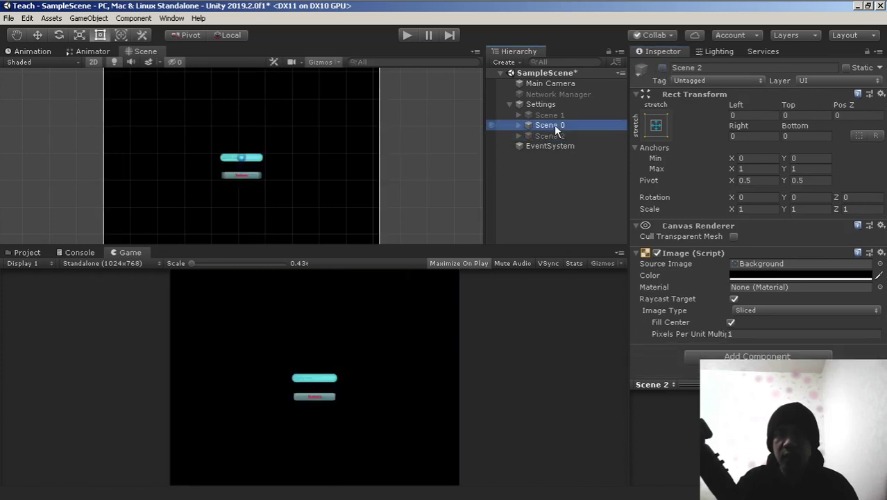
click(268, 125)
key(f)
click(549, 123)
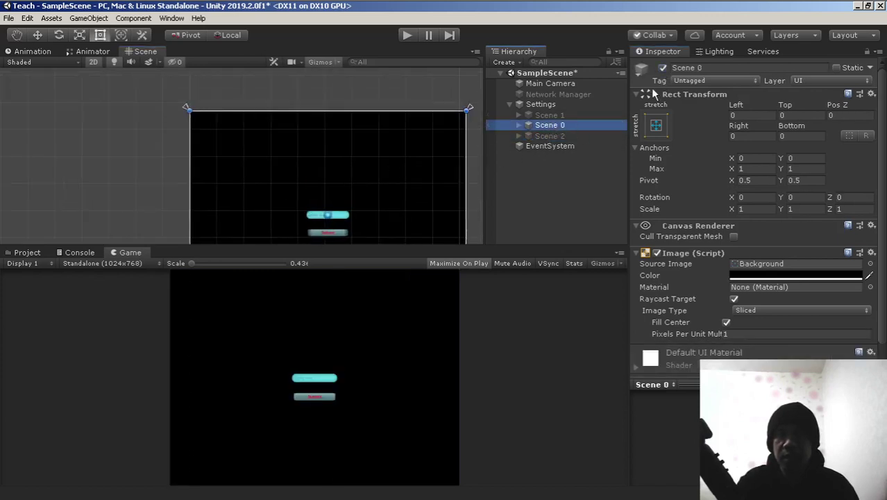
click(662, 68)
click(554, 114)
click(662, 68)
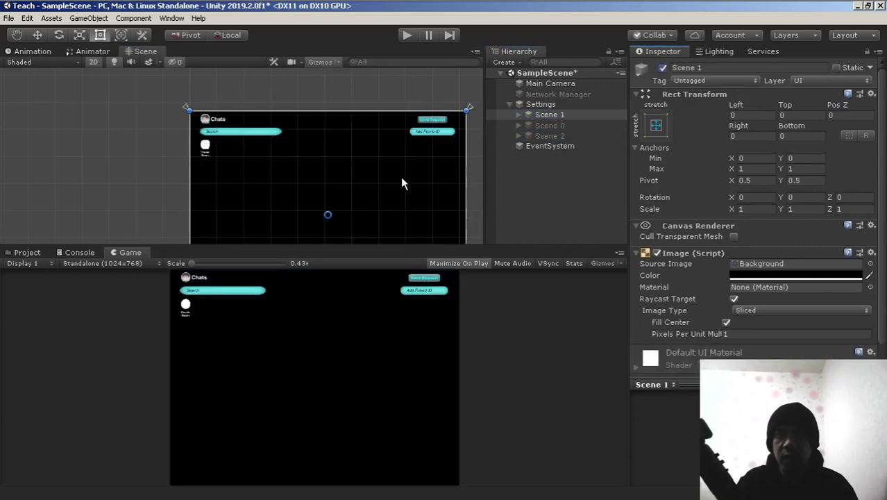
Step: Bring the Chats screen into view and expand Scene 1 to show Grid 0 to Grid 2
scroll(359, 186, down, 2)
scroll(348, 191, up, 3)
middle_drag(348, 191, 393, 151)
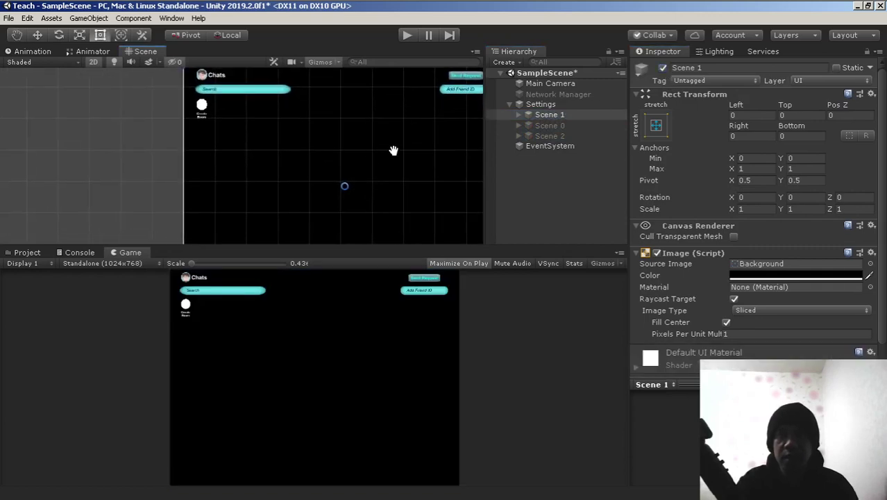
click(518, 115)
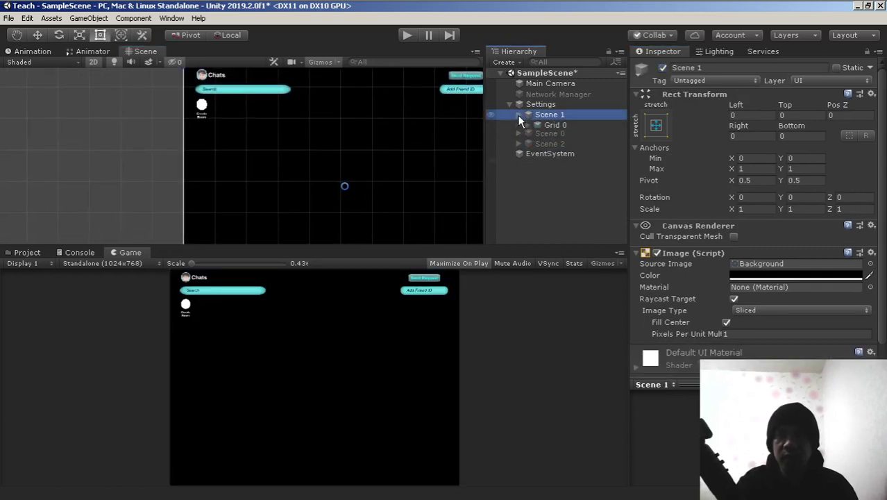
click(561, 124)
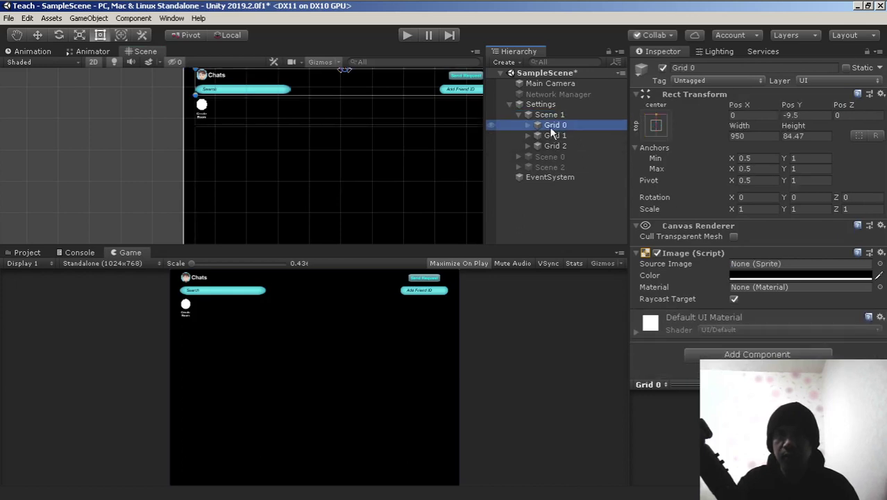
Step: Expand Grid 2 and inspect ChildGrid (0)'s Grid Layout Group: 40×40 cells, vertical axis
click(559, 136)
click(556, 147)
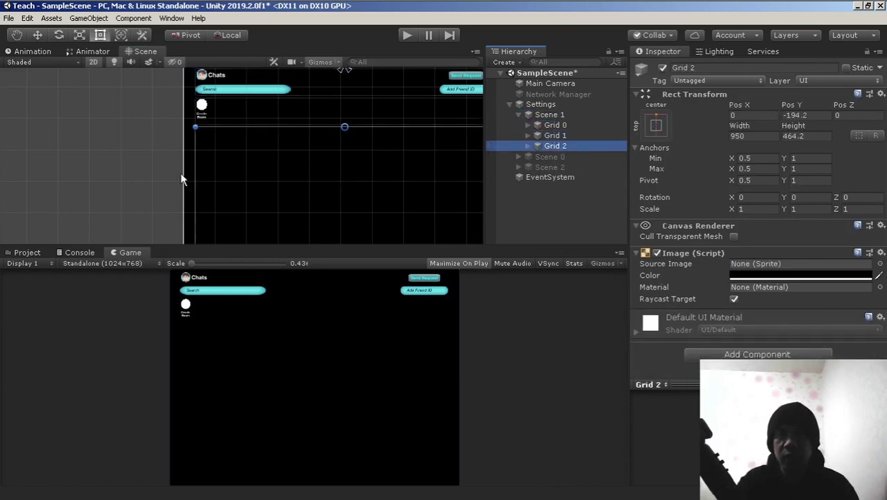
click(528, 146)
click(564, 156)
scroll(745, 259, down, 3)
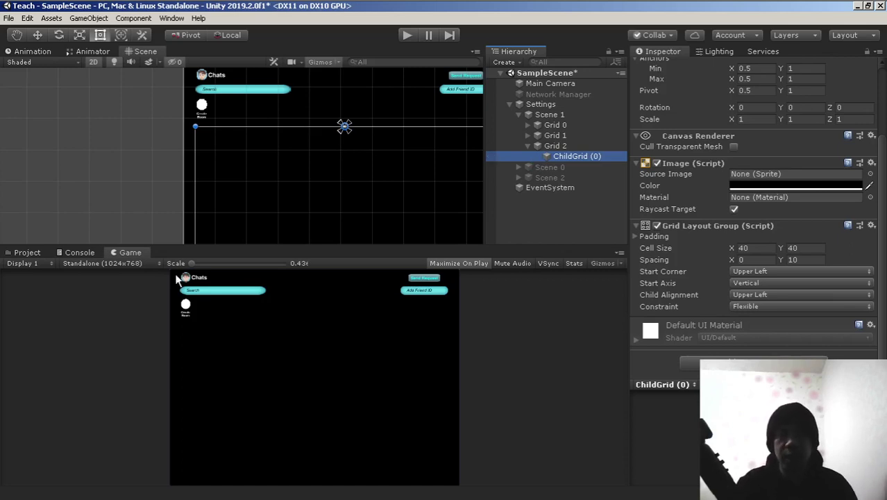
Step: Drag the AcceptFriendPrefabs prefab from Assets/Prefabs onto ChildGrid (0) in the Hierarchy
click(26, 252)
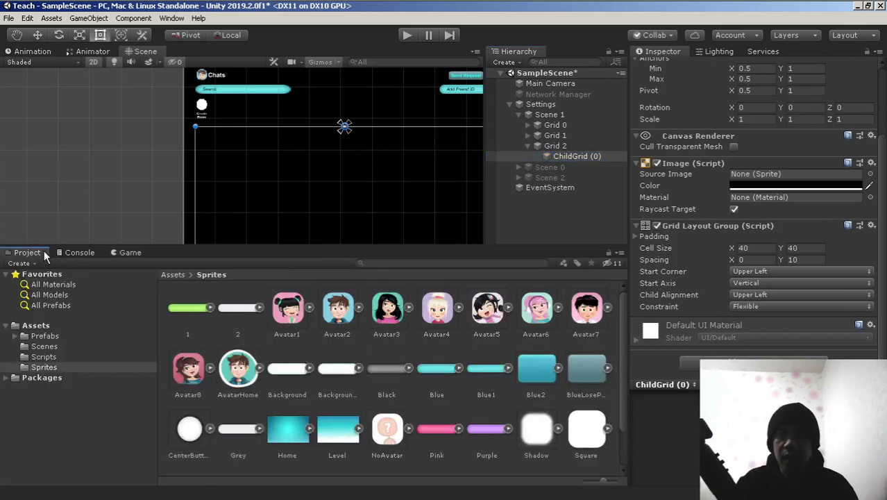
click(49, 325)
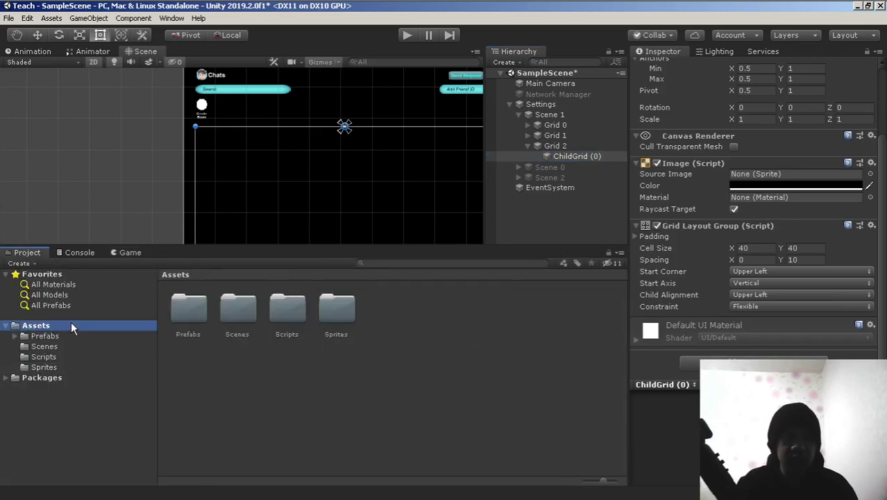
click(65, 336)
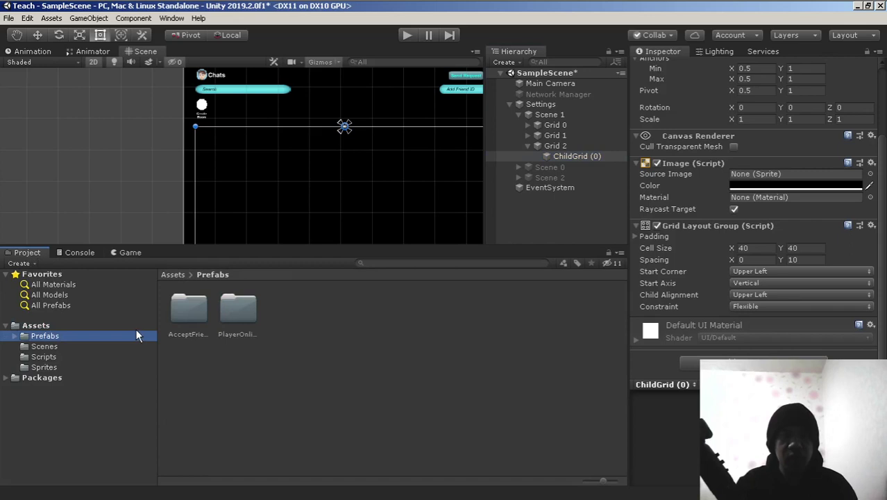
double_click(189, 310)
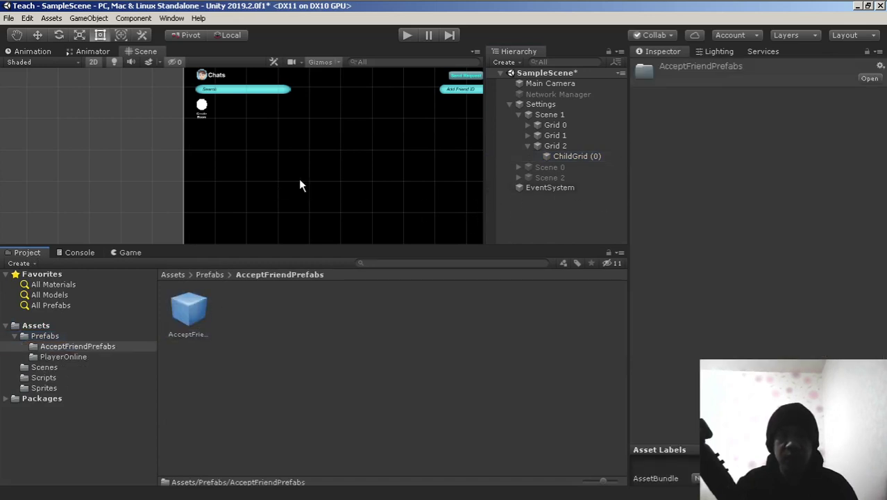
mouse_move(200, 315)
mouse_down()
mouse_move(585, 167)
mouse_move(569, 157)
mouse_up()
Step: Select the new AcceptFriendPrefabs instance and frame the friend entry in the Scene view
scroll(284, 142, up, 3)
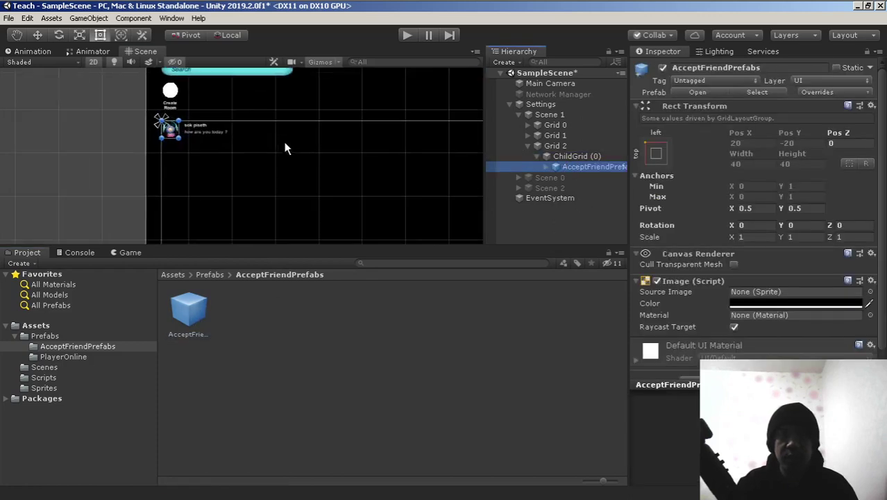
scroll(310, 158, up, 3)
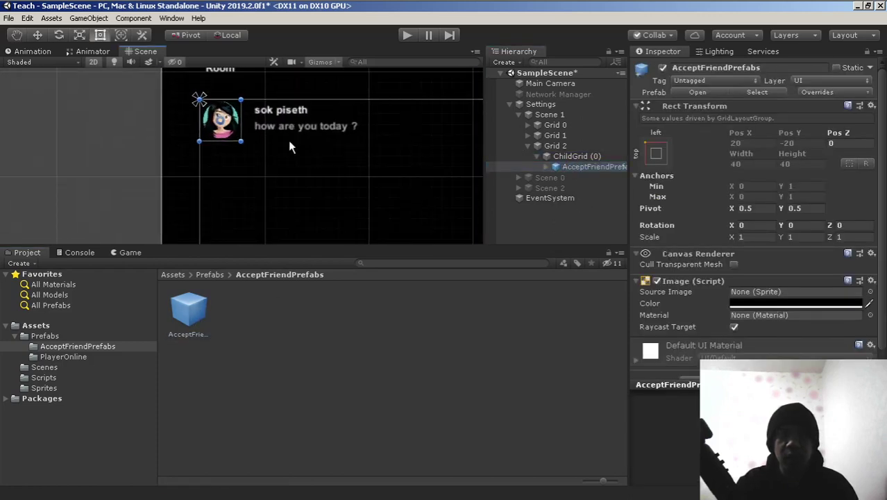
middle_drag(288, 140, 325, 157)
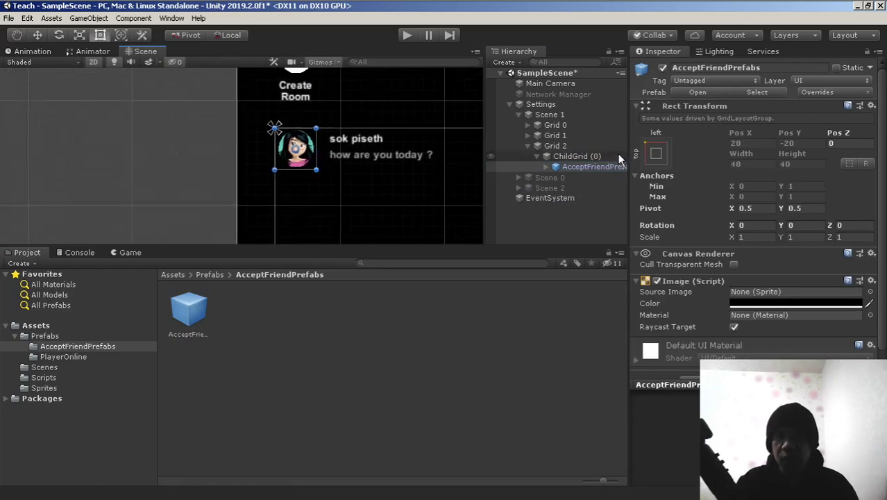
click(590, 168)
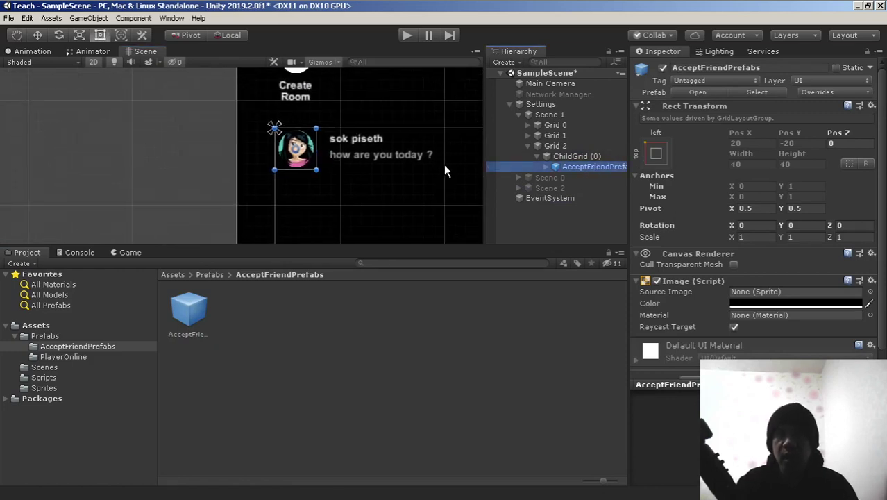
scroll(364, 161, down, 2)
mouse_move(408, 159)
middle_down()
mouse_move(256, 179)
mouse_move(248, 201)
mouse_move(425, 157)
middle_up()
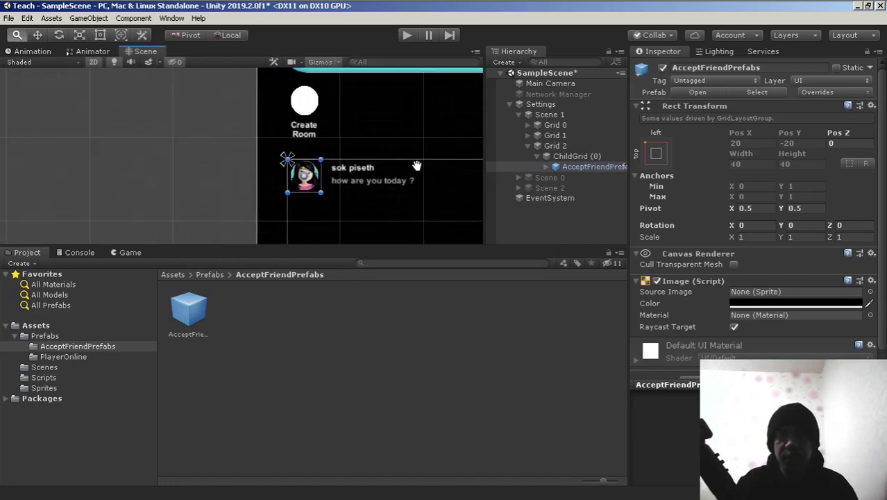
Step: Maximize the Game view to preview the chat list, then restore the normal layout
click(130, 252)
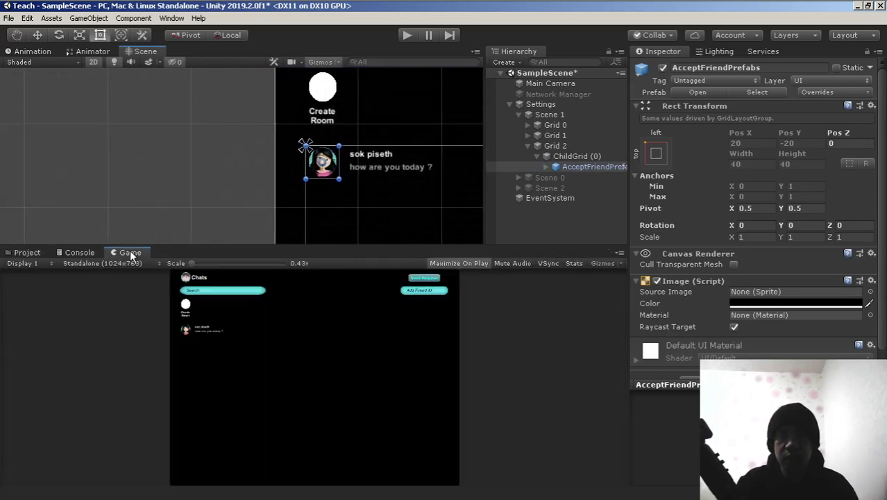
right_click(130, 252)
key(Escape)
key(shift+space)
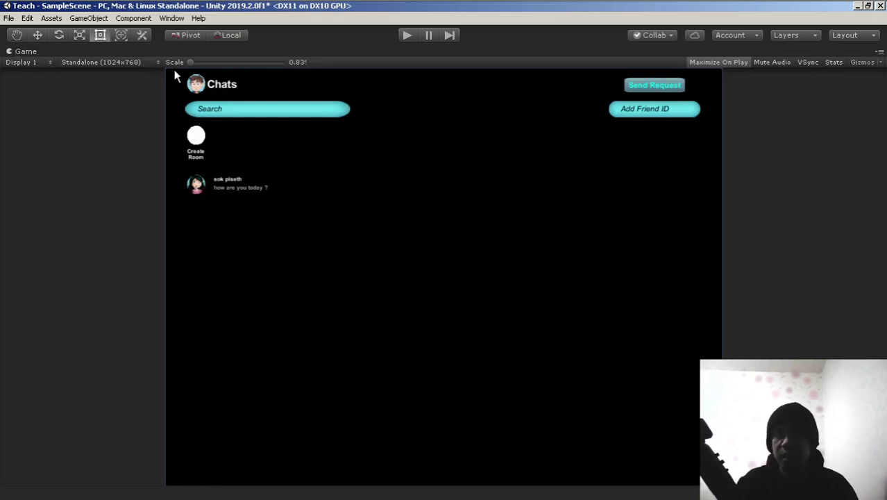
right_click(156, 54)
click(188, 86)
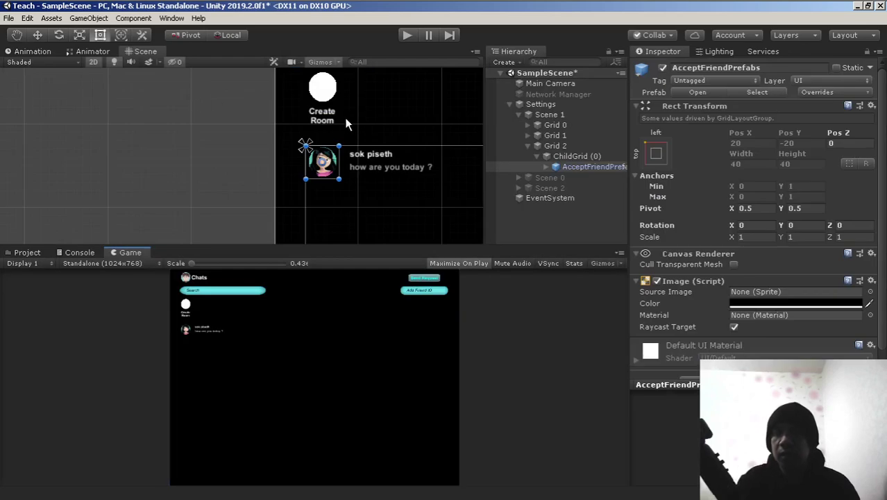
Step: Select Scene 1 and pan the scene to show the friend entry below Create Room
scroll(346, 123, down, 3)
middle_drag(361, 131, 346, 119)
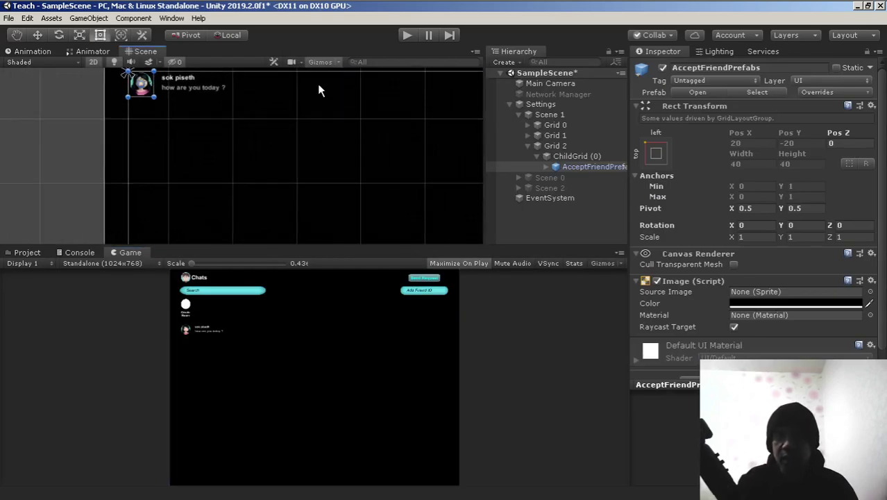
click(550, 115)
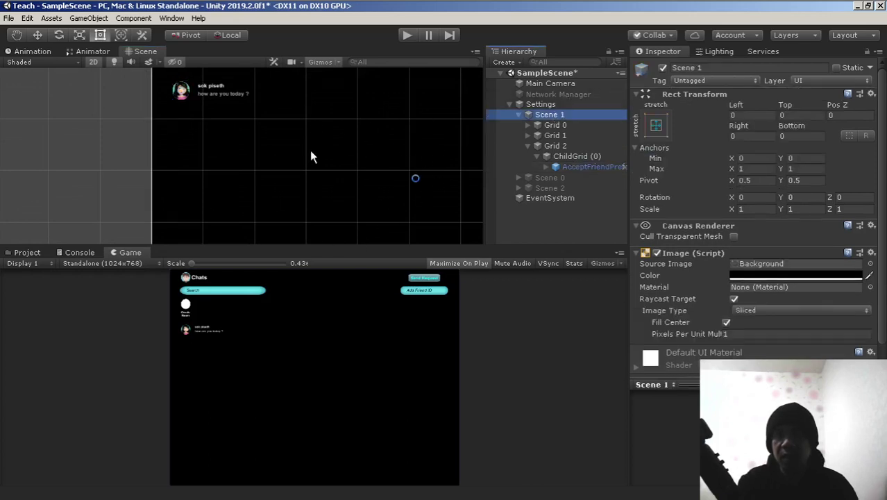
scroll(319, 154, down, 2)
middle_drag(337, 125, 195, 146)
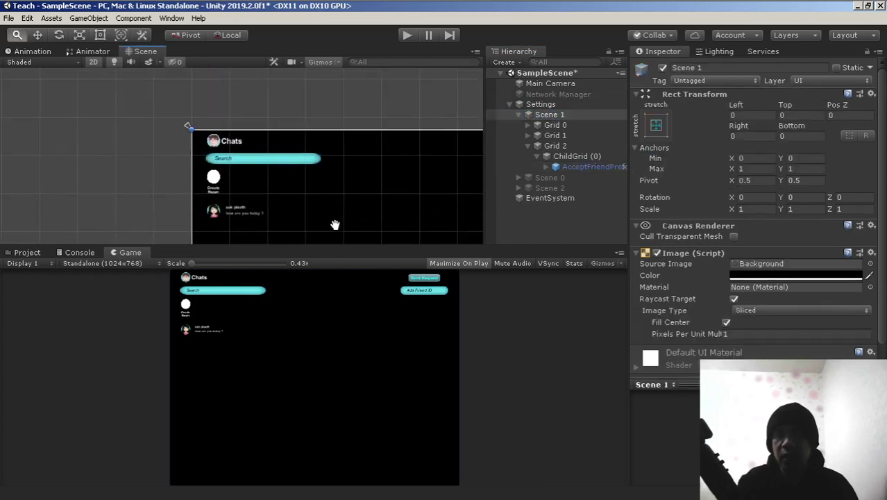
middle_drag(280, 159, 423, 127)
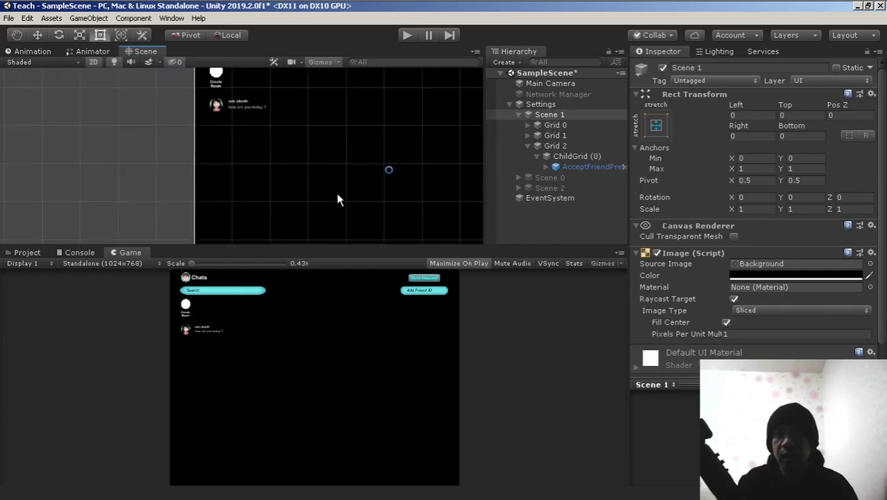
scroll(369, 158, up, 2)
middle_drag(340, 158, 295, 188)
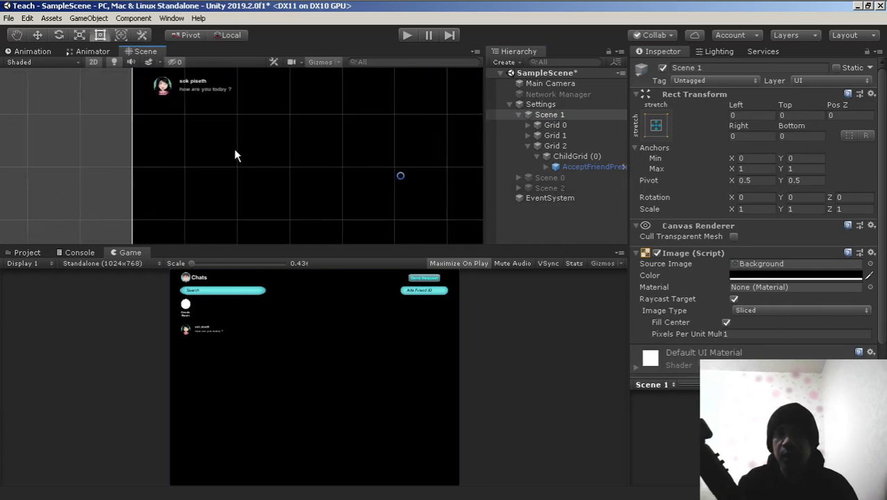
middle_drag(296, 127, 328, 158)
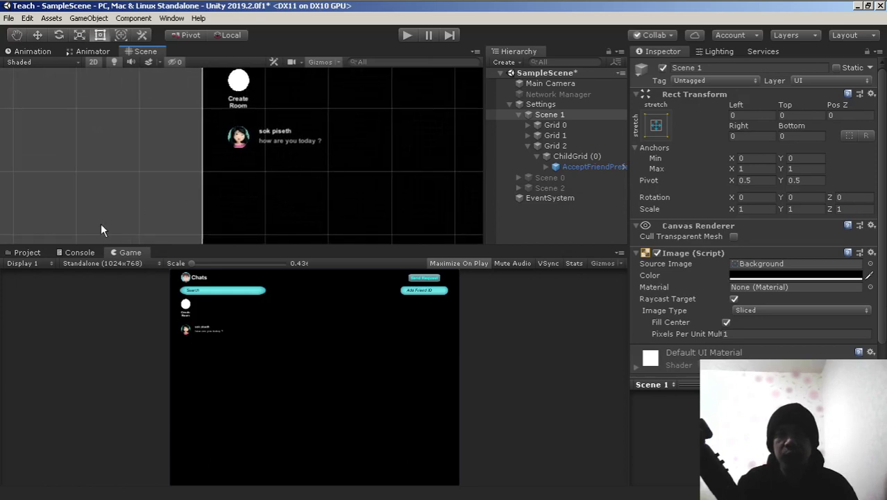
Step: Create a C# script named OpenChat in Assets/Scripts, beside the Facebook script
click(29, 254)
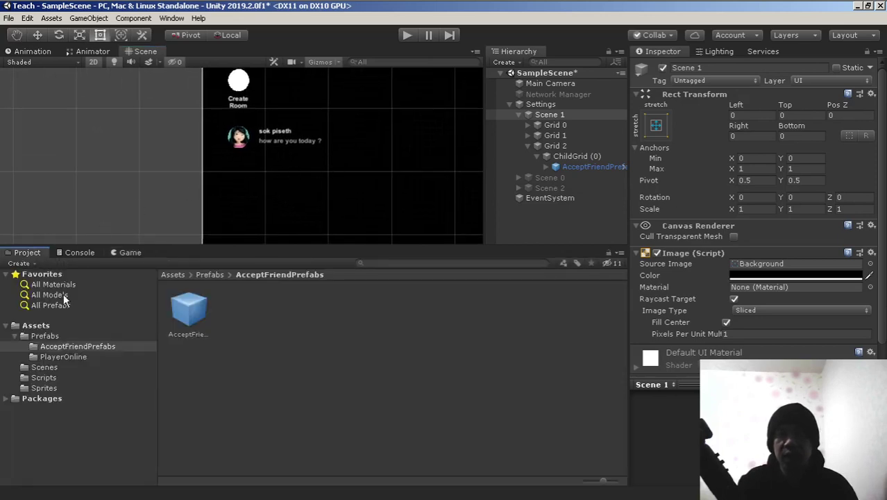
click(67, 377)
right_click(290, 335)
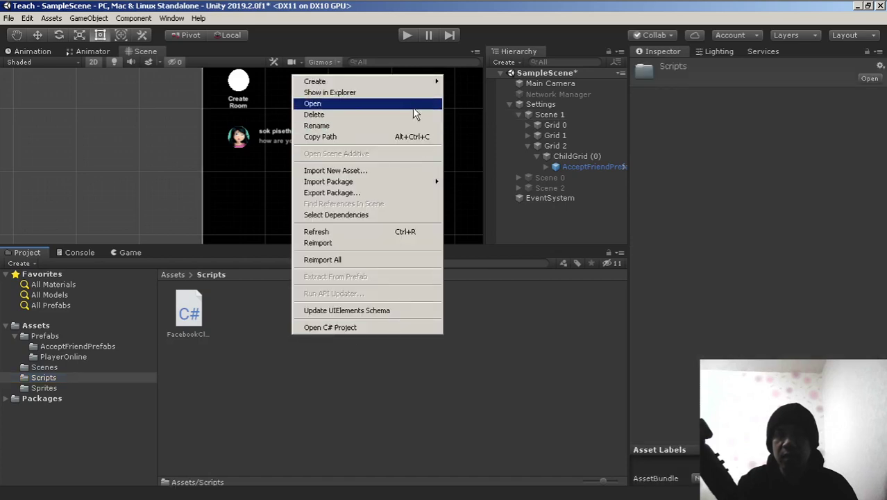
mouse_move(416, 82)
click(467, 91)
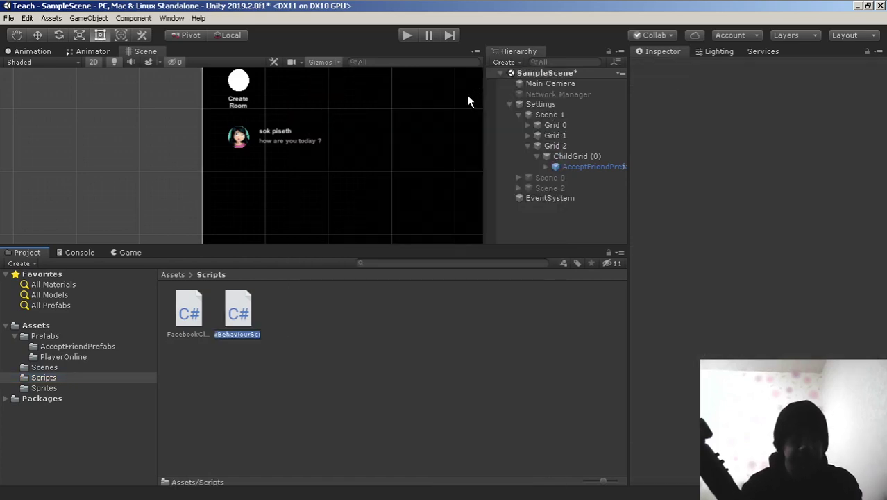
text(Ope)
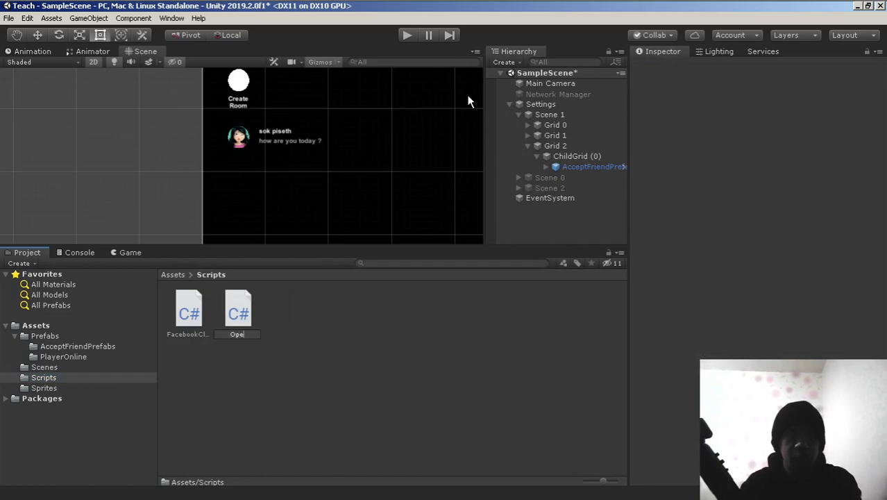
text(nChat)
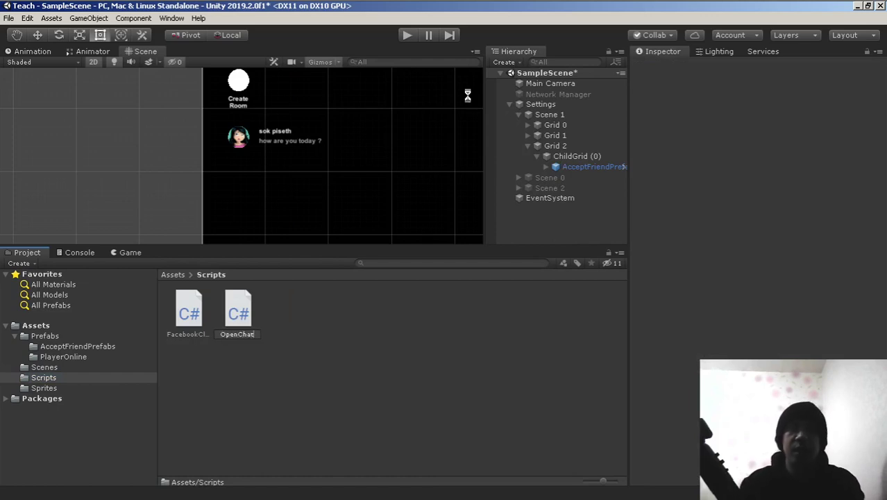
key(Return)
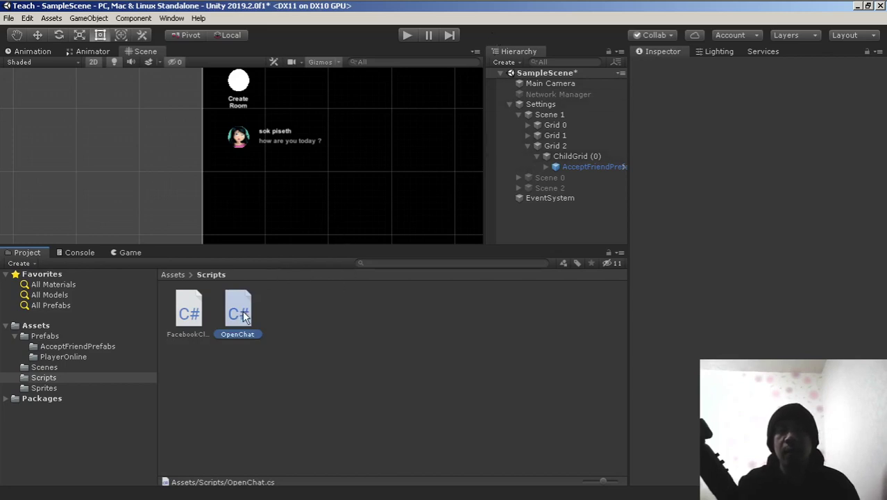
Step: Attach the Open Chat script component to AcceptFriendPrefabs
click(599, 166)
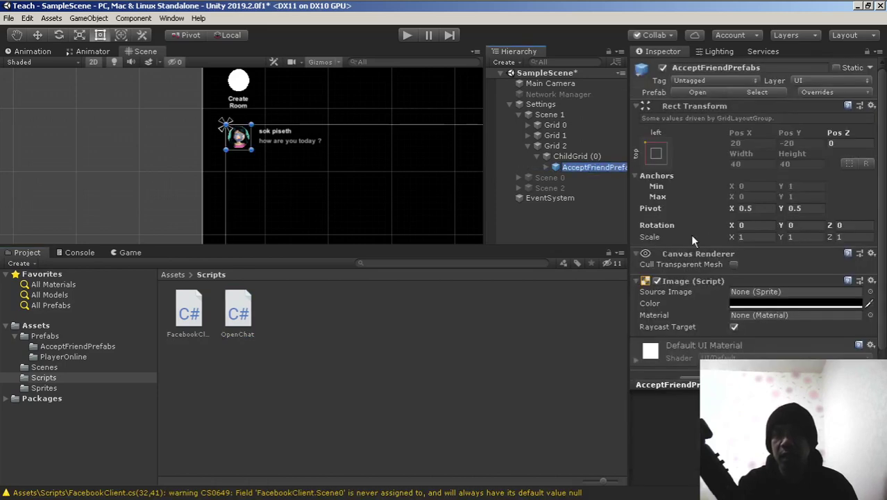
scroll(692, 240, down, 1)
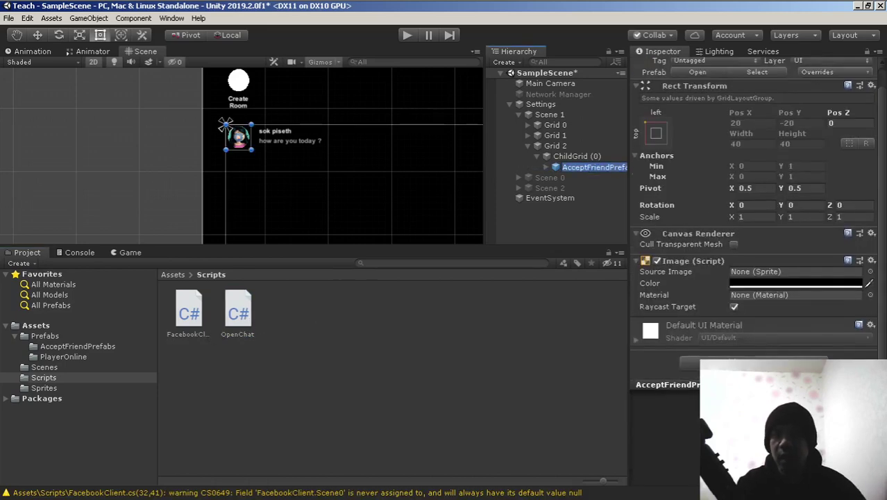
click(753, 362)
text(open)
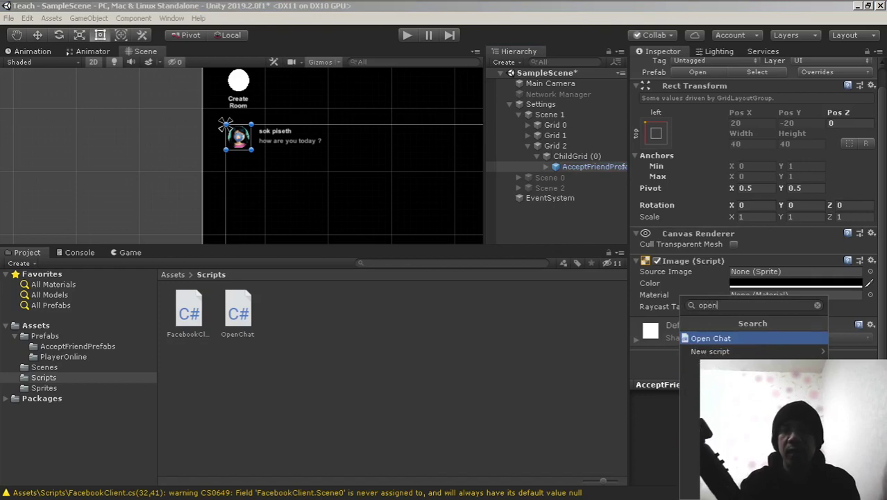
key(Return)
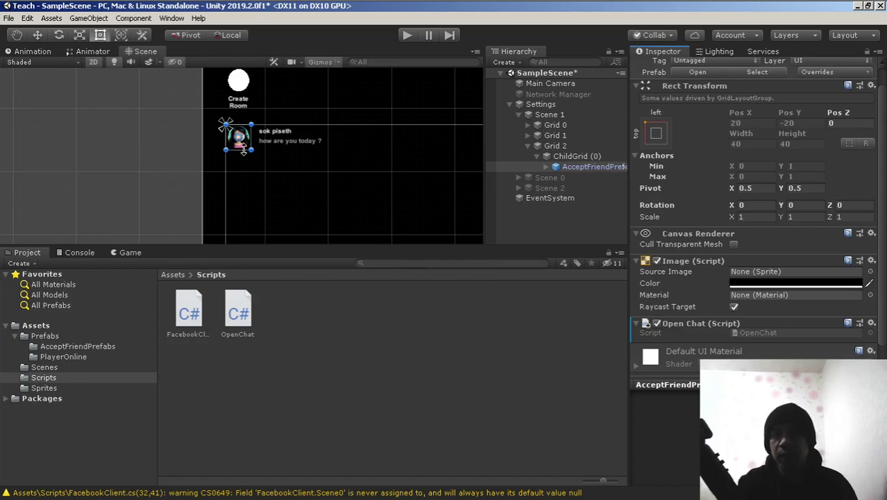
Step: Add a Button component to AcceptFriendPrefabs and review its empty On Click list
click(565, 167)
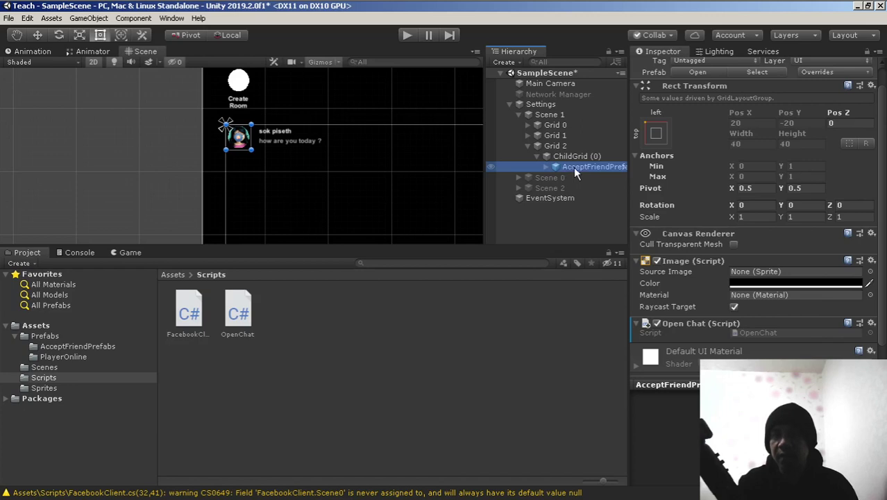
scroll(757, 208, down, 2)
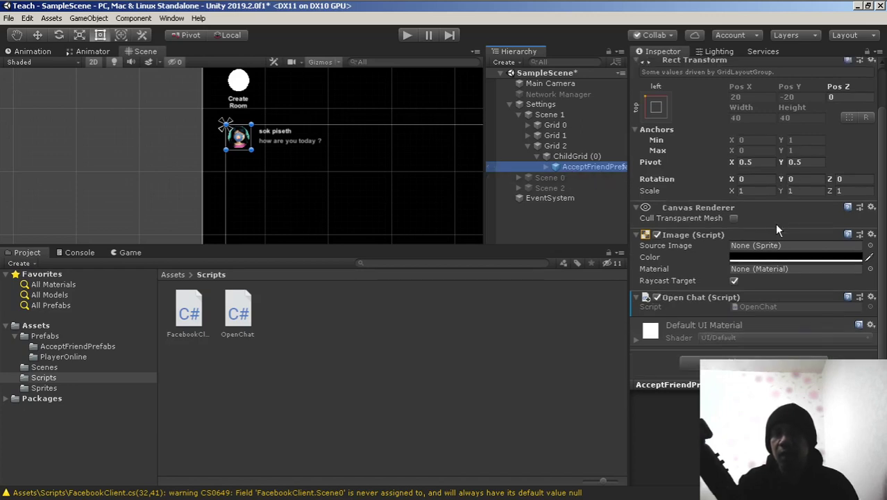
click(762, 354)
text(open)
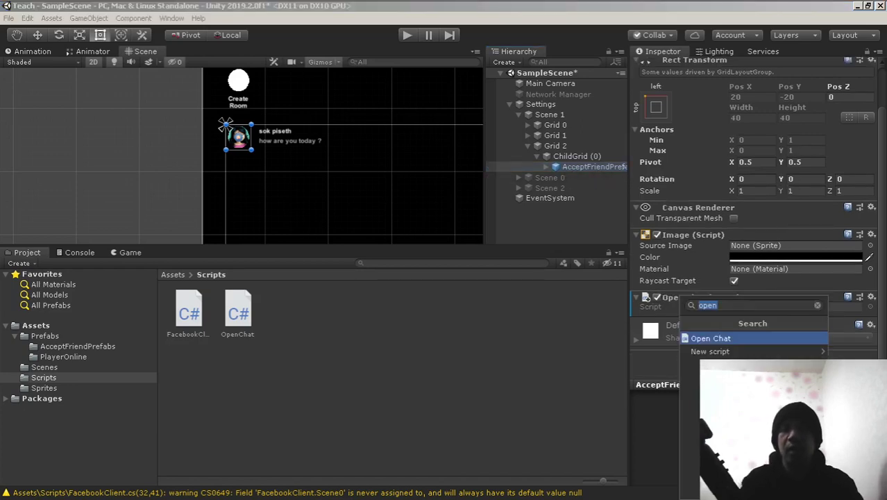
text(bu)
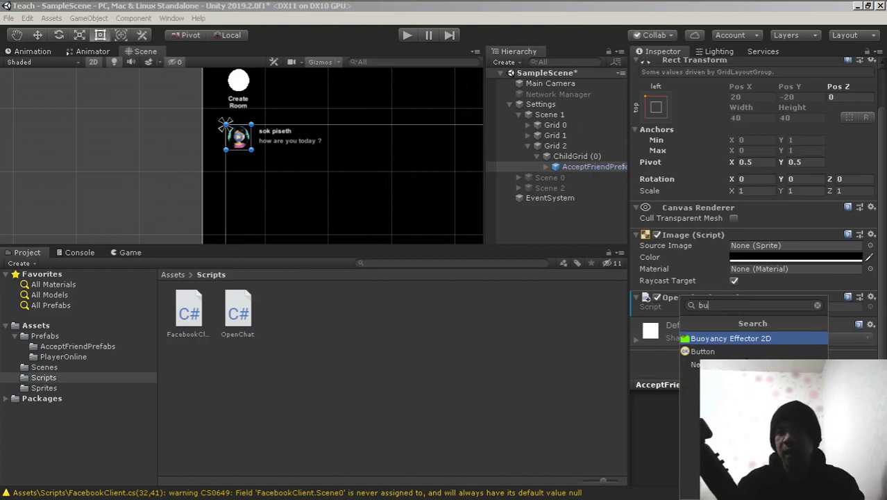
key(Down)
key(Return)
scroll(767, 270, down, 5)
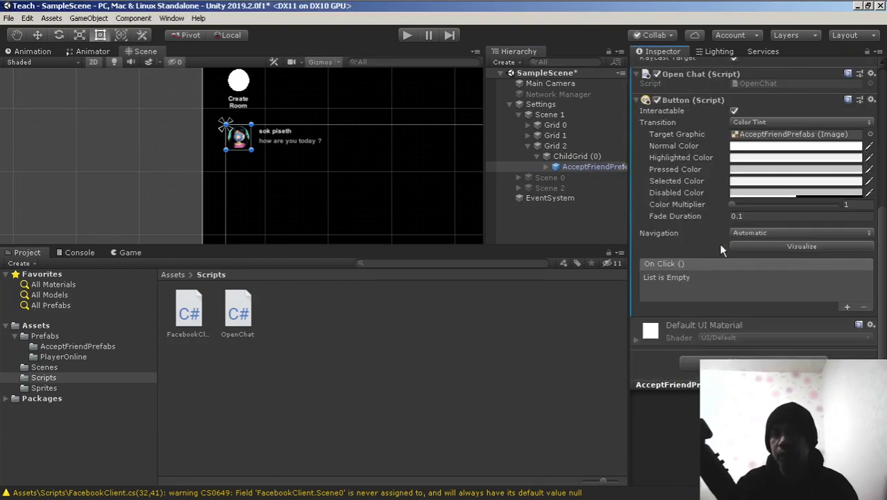
scroll(801, 307, up, 3)
scroll(763, 298, up, 3)
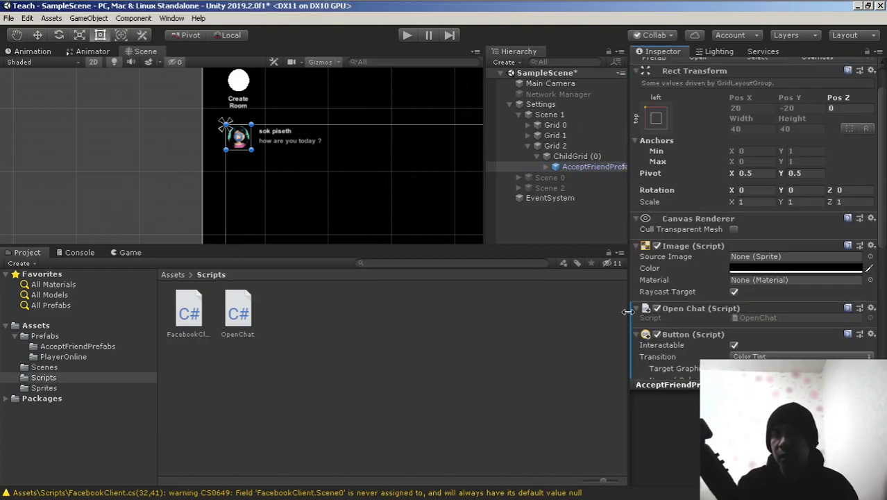
scroll(716, 296, down, 3)
scroll(732, 222, down, 3)
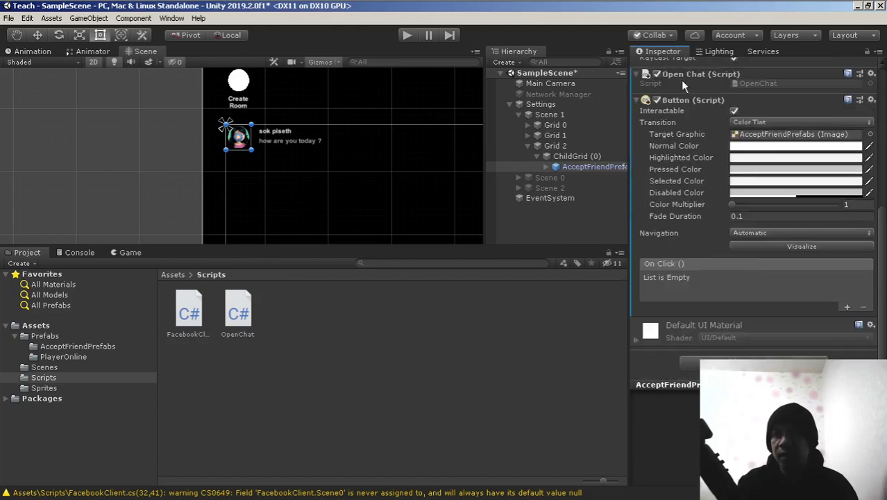
Step: In OpenChat.cs, replace the Start and Update methods with public void OpenChatMenu(GameObject ChatMenu)
double_click(758, 83)
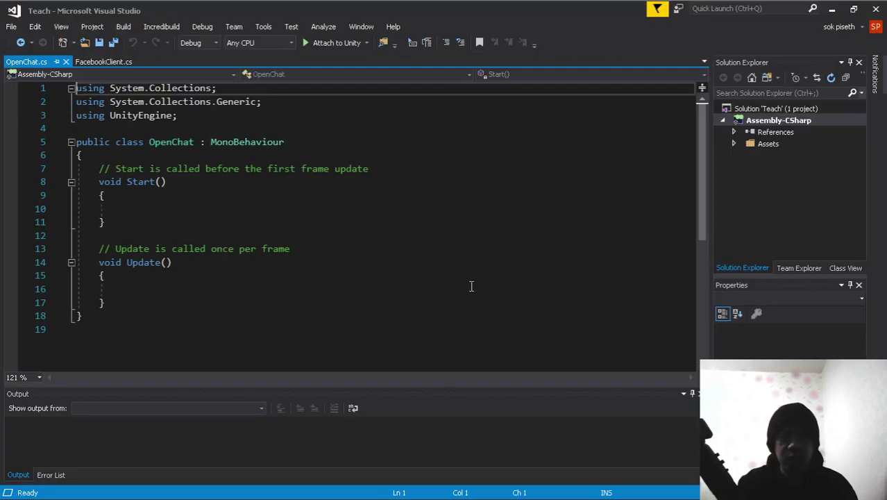
mouse_move(127, 303)
mouse_down()
mouse_move(115, 208)
mouse_move(99, 168)
mouse_up()
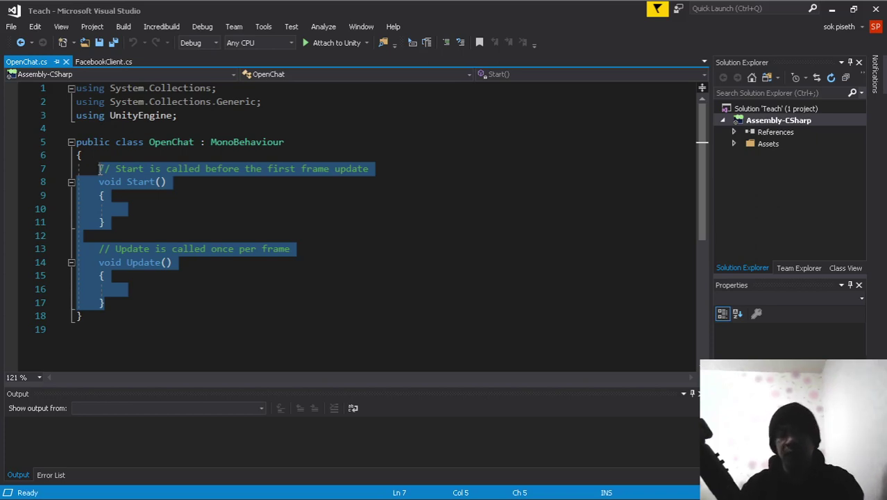
key(Delete)
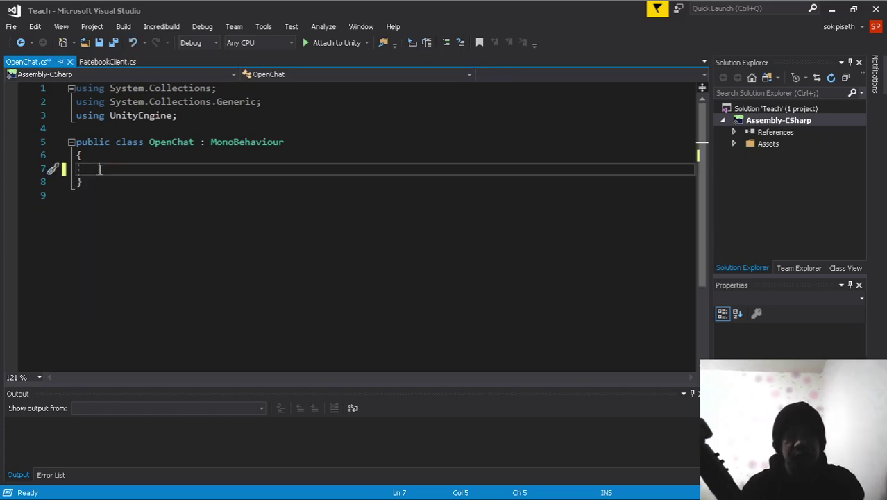
text(public)
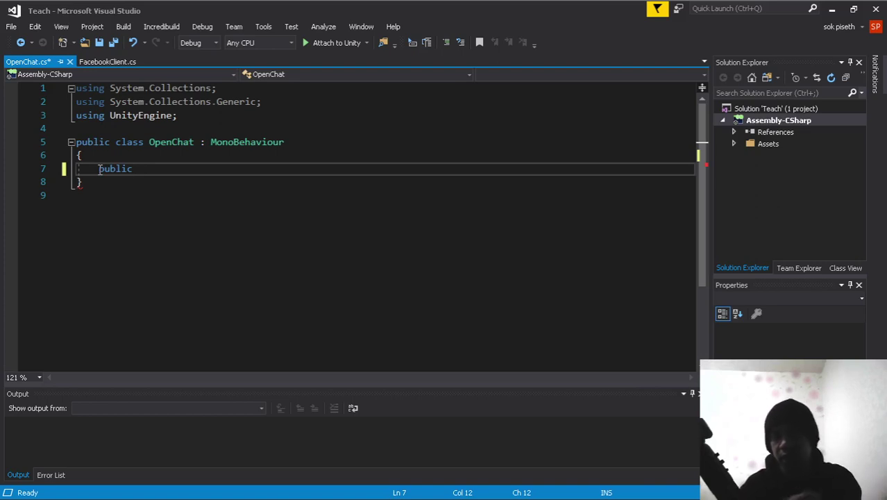
text(void )
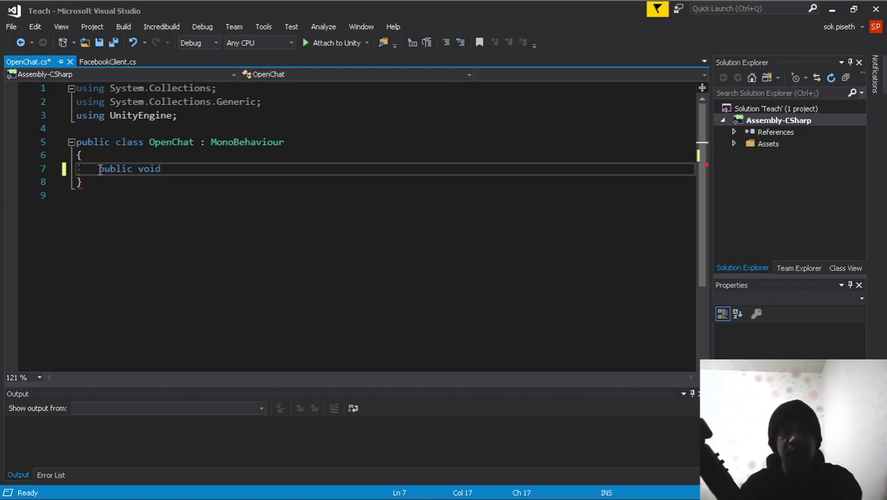
text(OpenC)
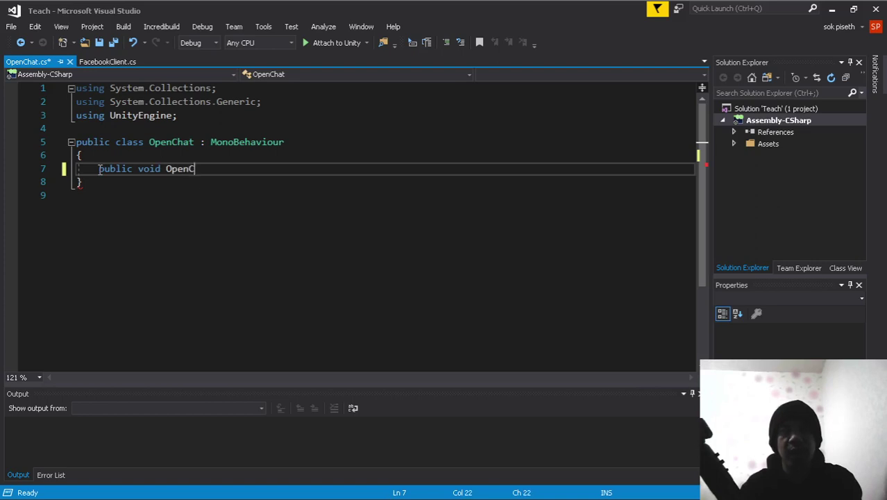
text(hatMenu)
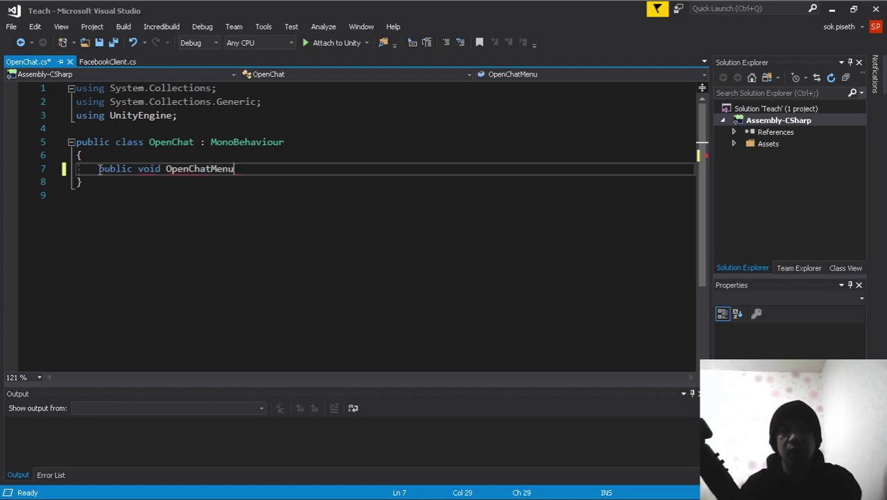
text((GameObject )
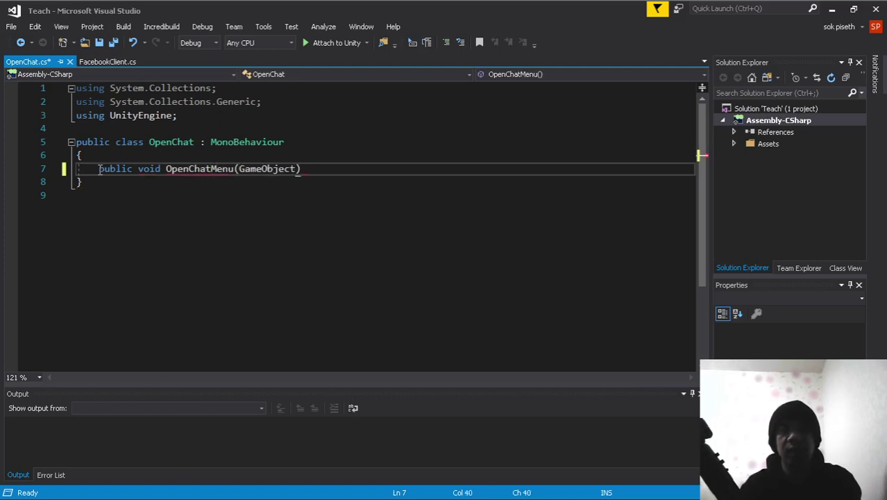
text(ChatMen)
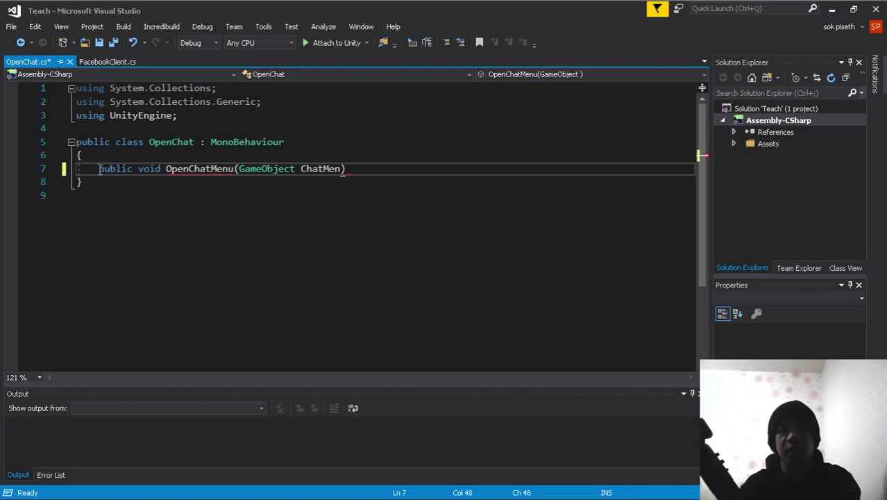
text(u))
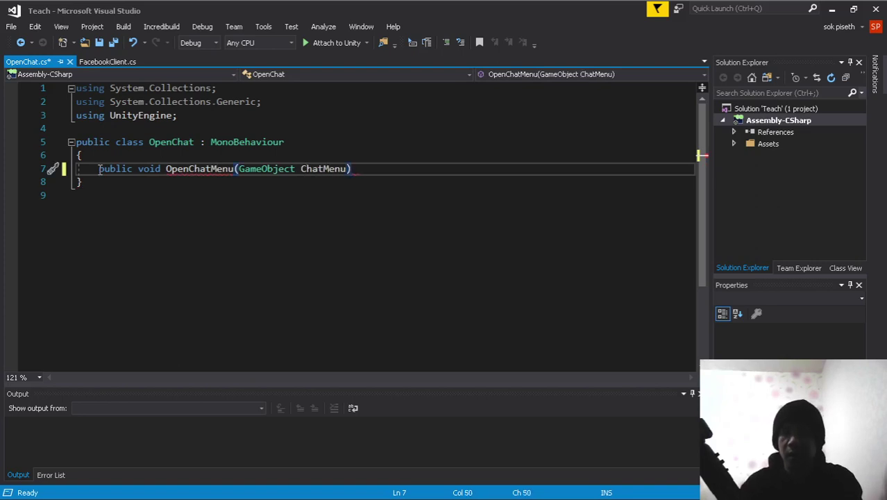
Step: Give OpenChatMenu a body calling ChatMenu.SetActive(true);
key(Return)
text({)
key(Return)
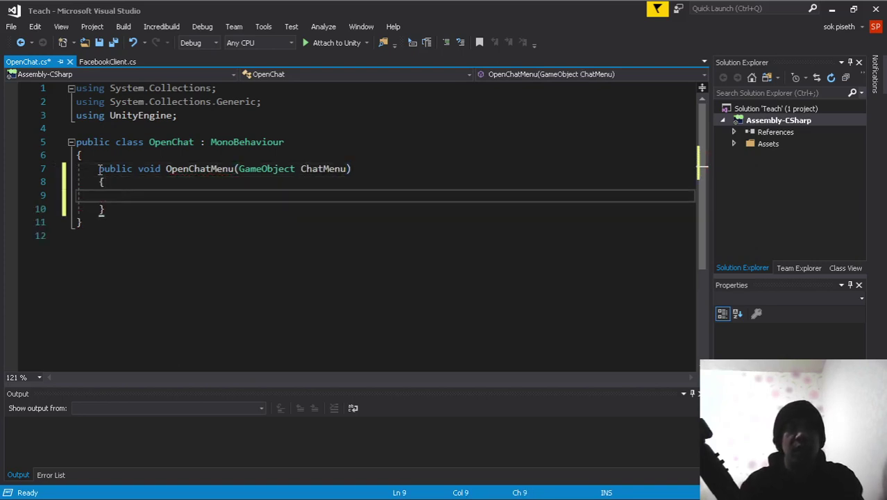
text(chat)
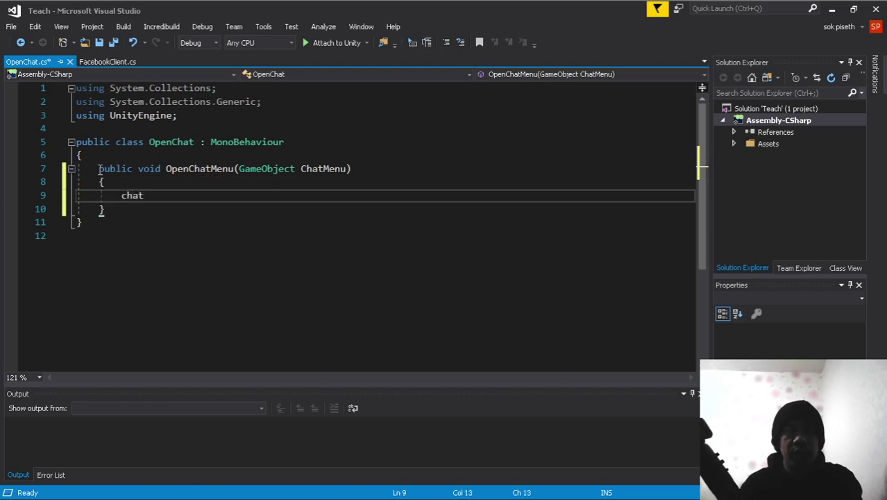
key(Tab)
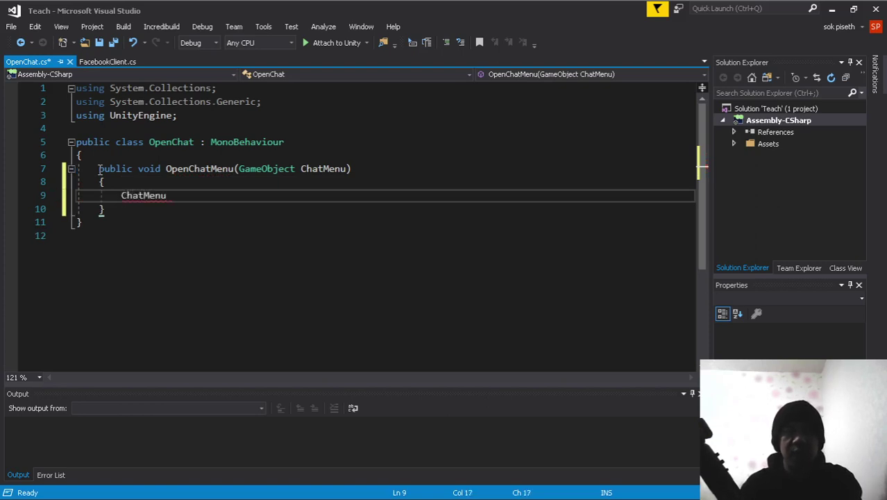
text(.se)
key(Tab)
text((tru)
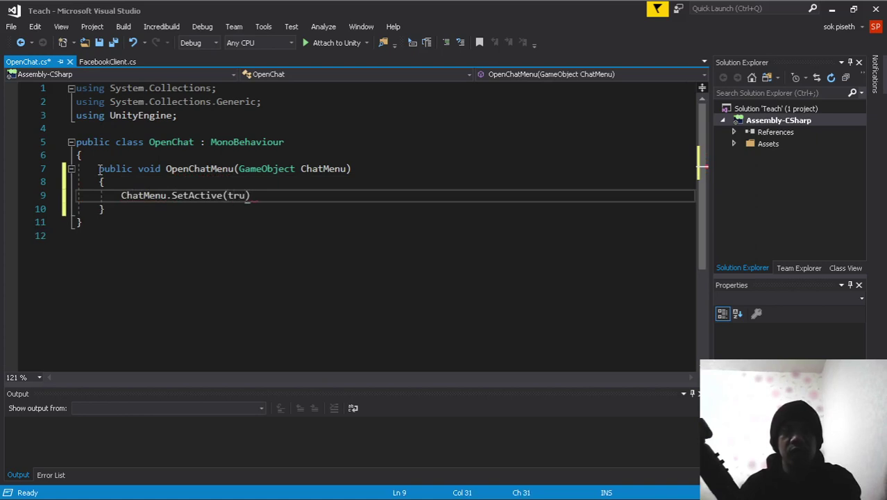
text(e);)
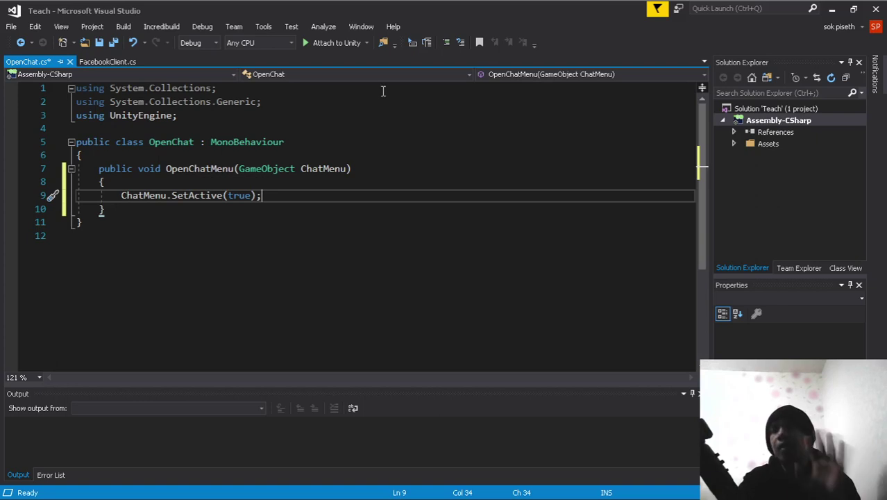
Step: Save the script and add an On Click entry on AcceptFriendPrefabs targeting itself
click(114, 43)
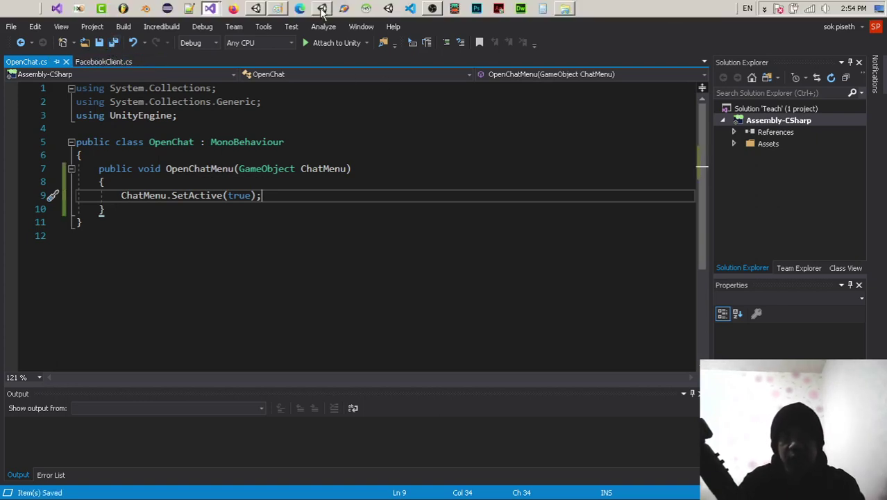
click(256, 9)
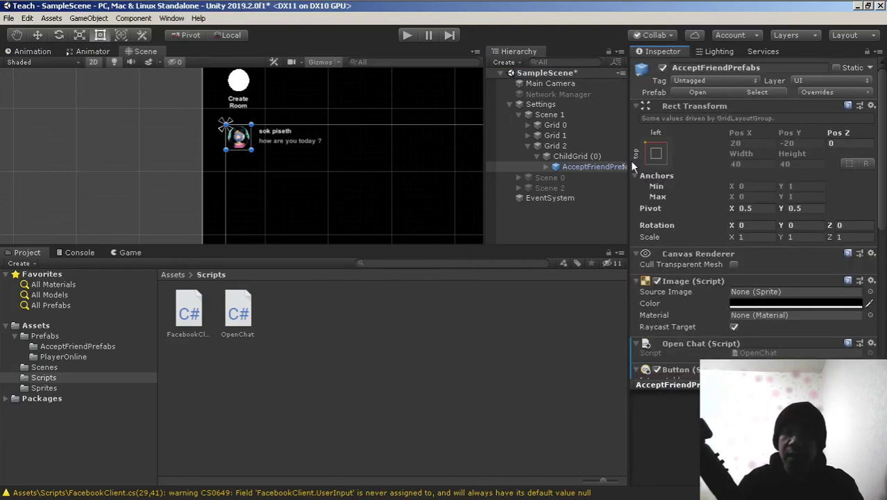
click(578, 167)
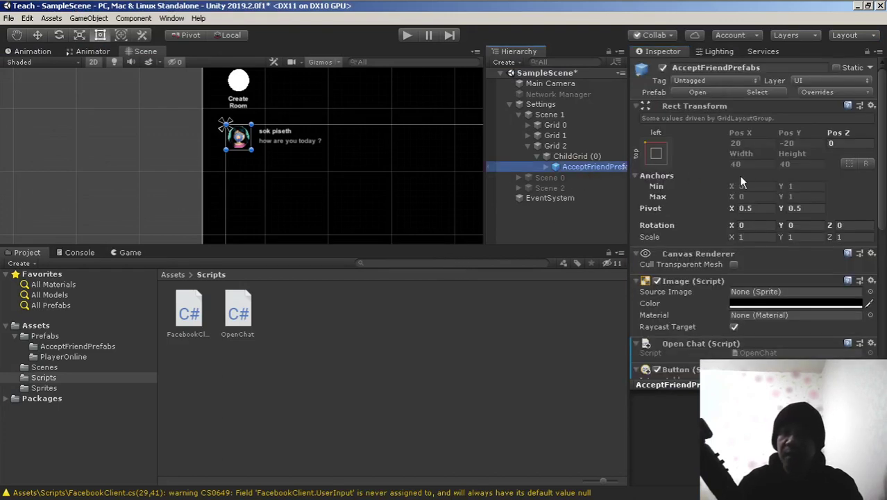
scroll(738, 175, down, 5)
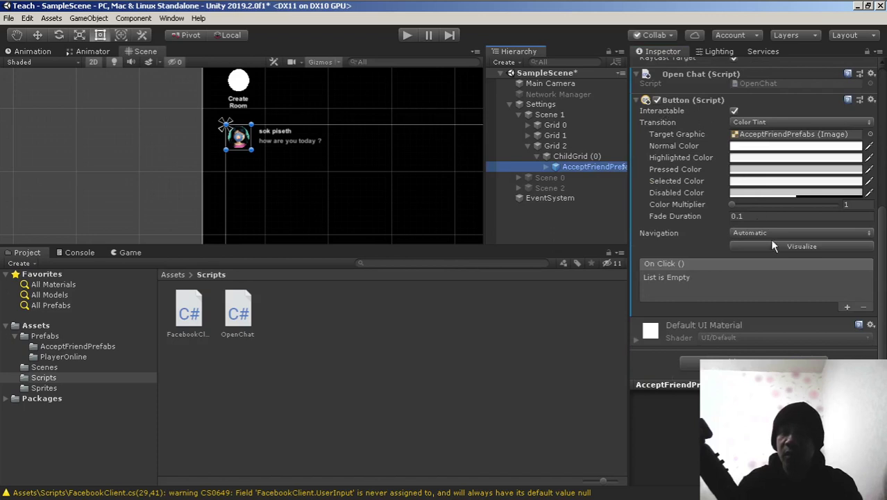
click(845, 306)
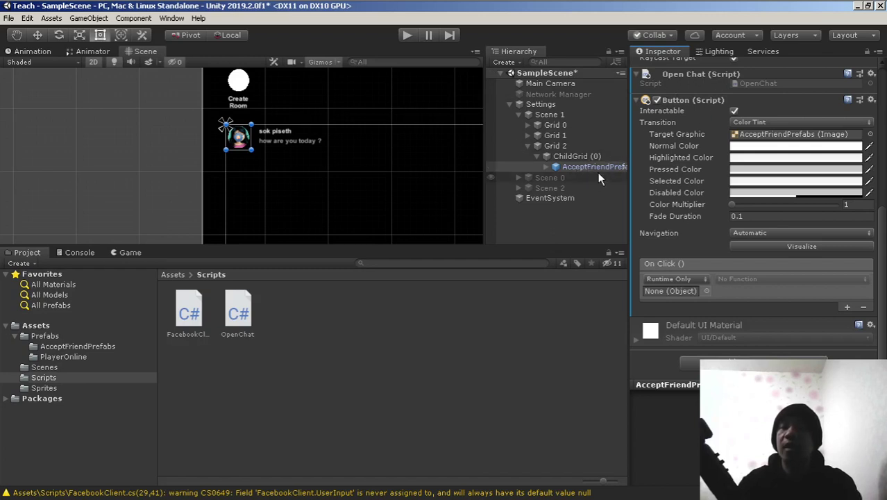
drag(590, 169, 680, 293)
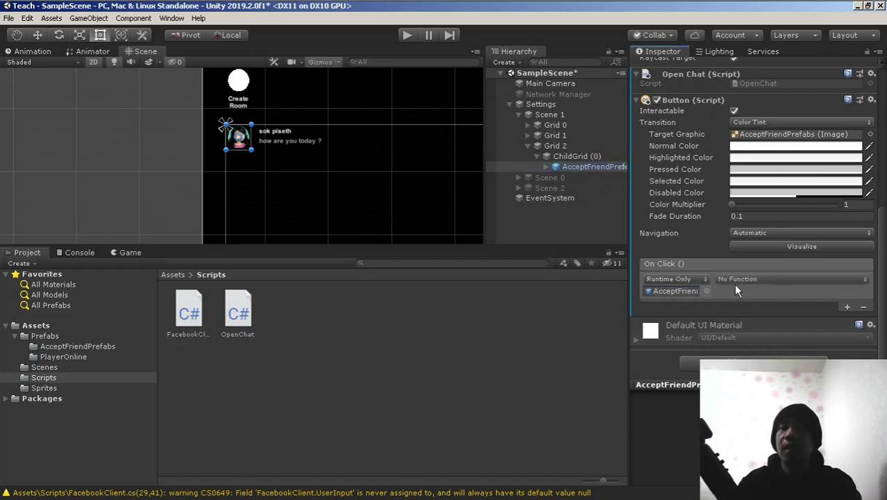
Step: Set the handler to OpenChat.OpenChatMenu with Scene 2 as argument, then enter Play mode
click(738, 279)
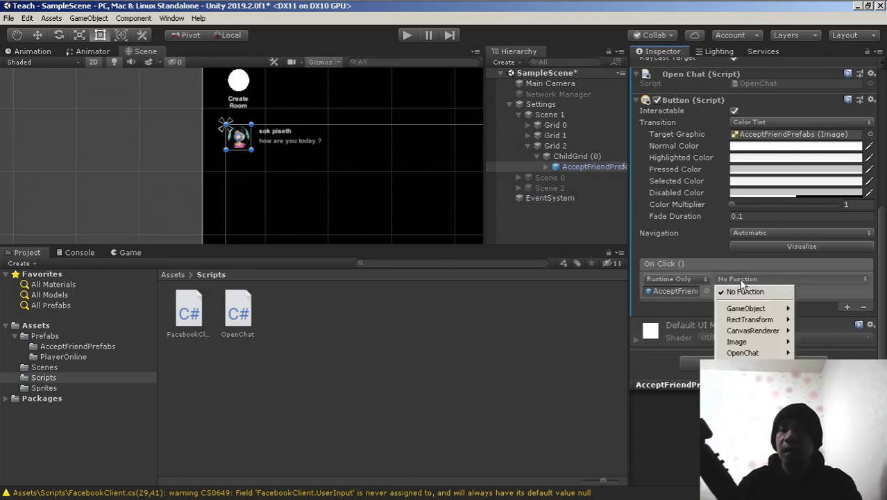
mouse_move(749, 353)
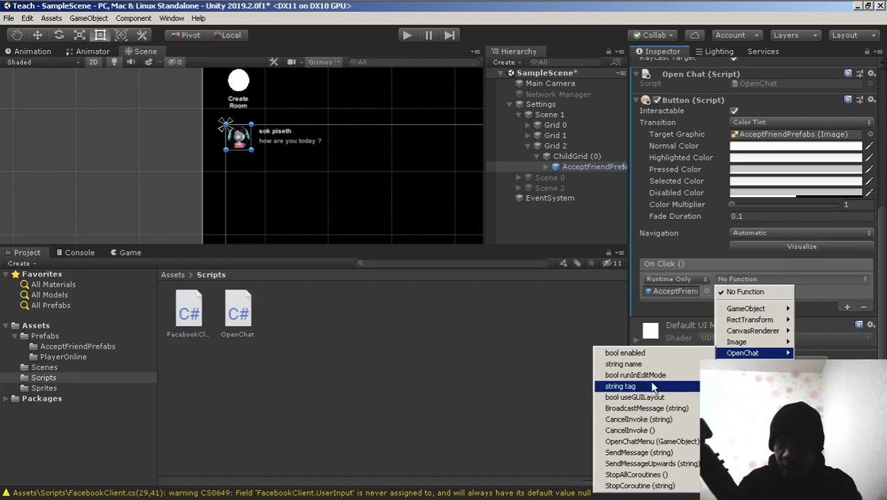
click(670, 442)
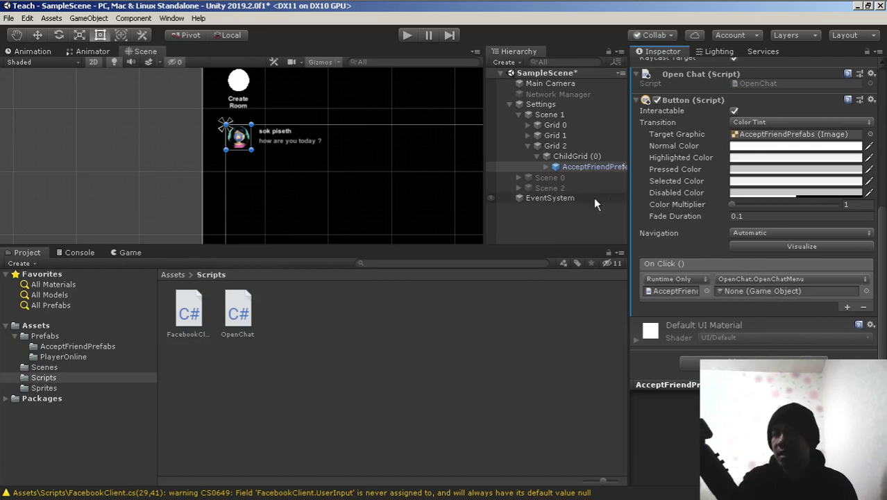
click(551, 188)
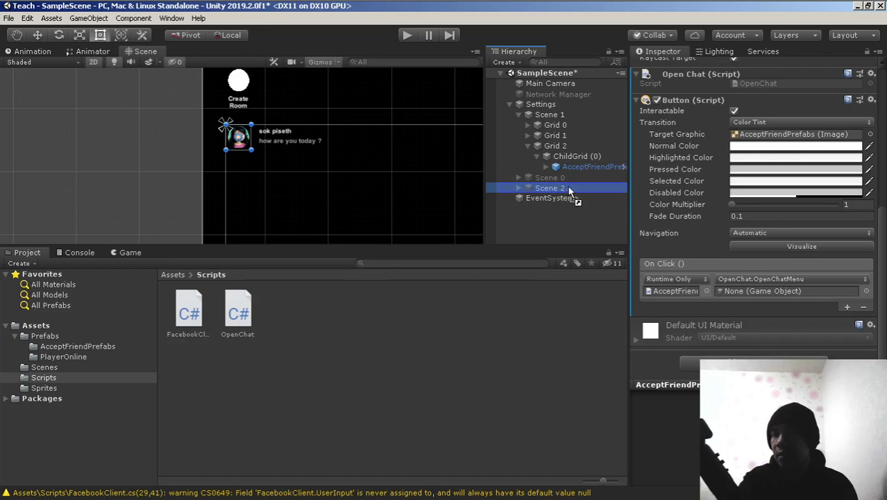
drag(591, 167, 767, 294)
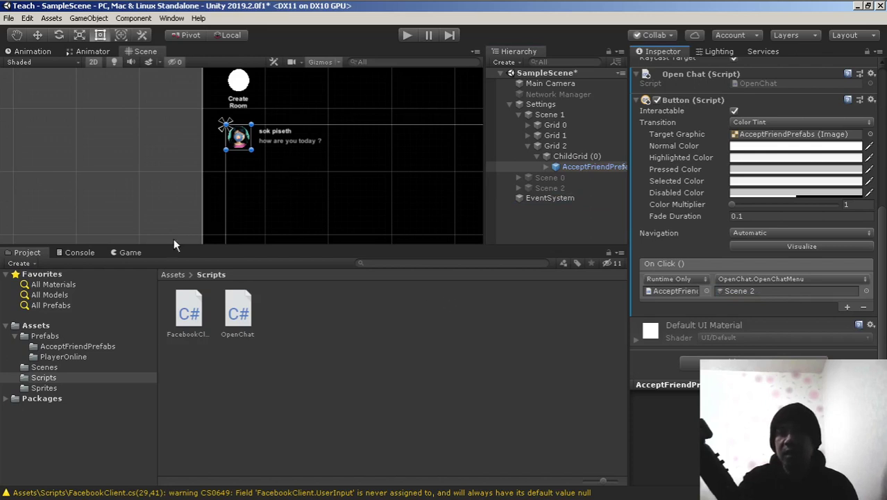
key(ctrl+2)
click(408, 34)
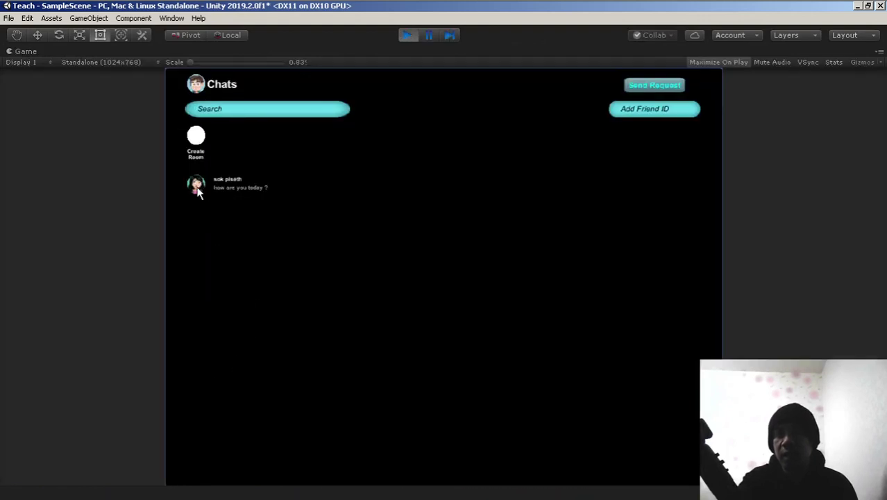
Step: In play mode, open the friend's chat, try the Exit button, then stop the game
click(199, 194)
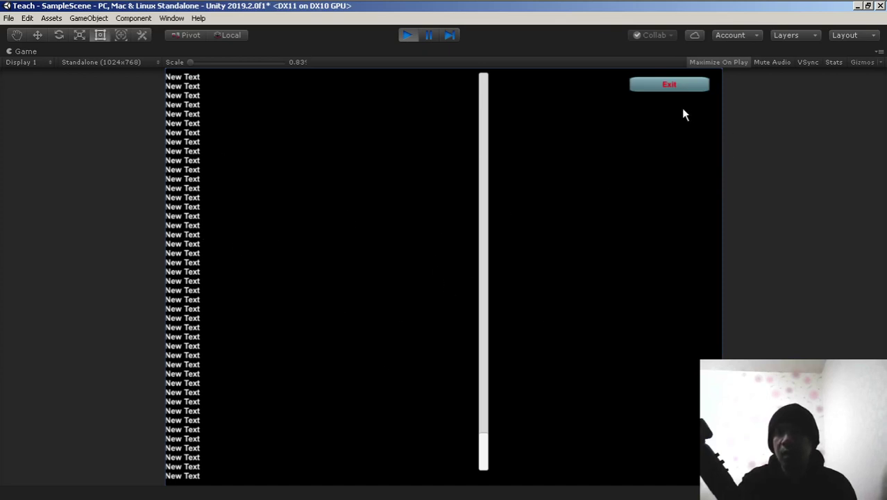
click(680, 84)
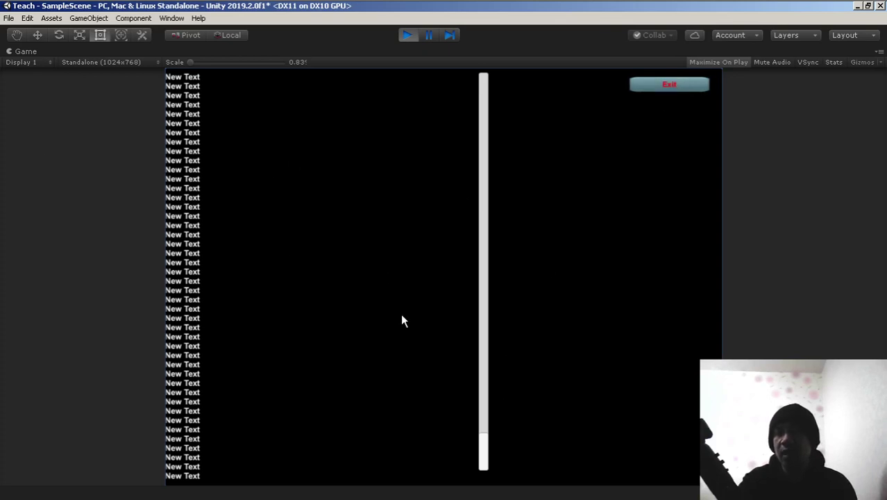
click(408, 36)
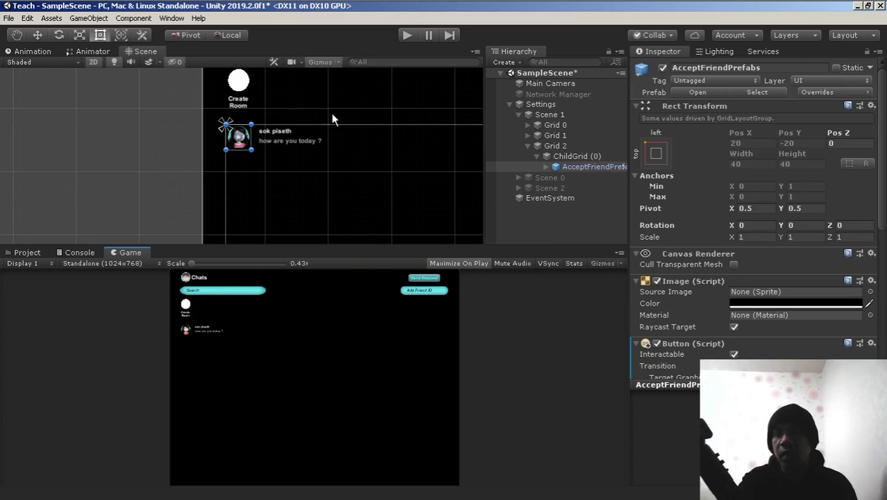
Step: Activate Network Manager and open its FacebookClient script in Visual Studio
click(568, 94)
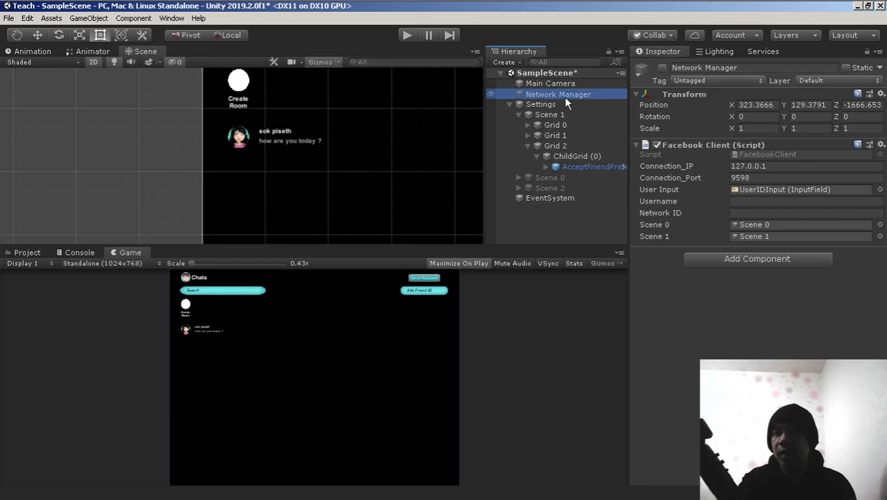
click(662, 68)
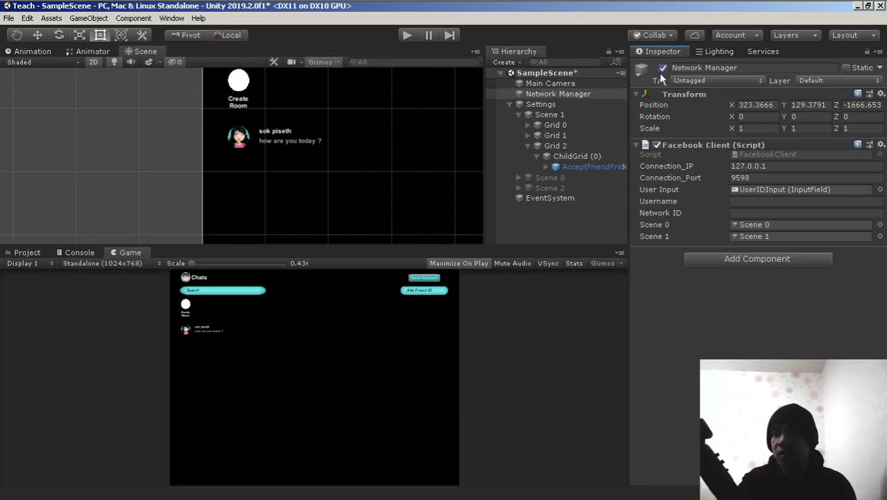
double_click(780, 159)
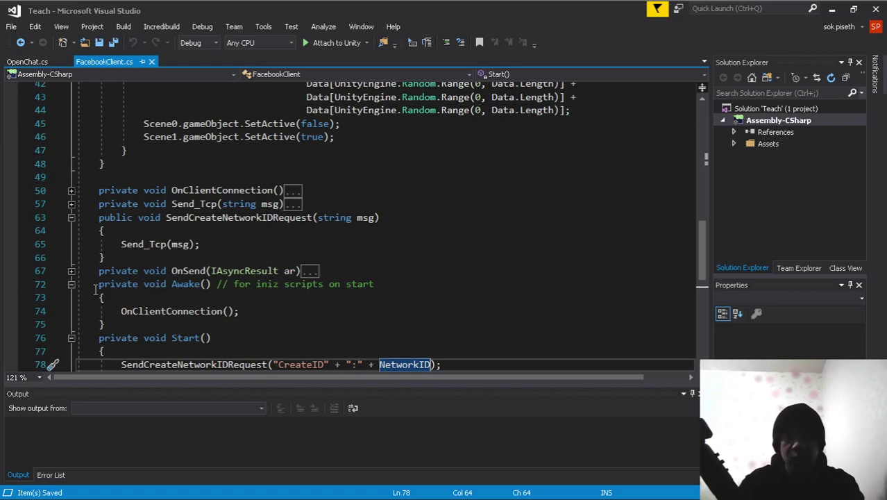
Step: Collapse Awake and Start, then add the signature public void ExitChatMenu(GameObject ChatMenu) with an opening brace
click(70, 285)
click(71, 297)
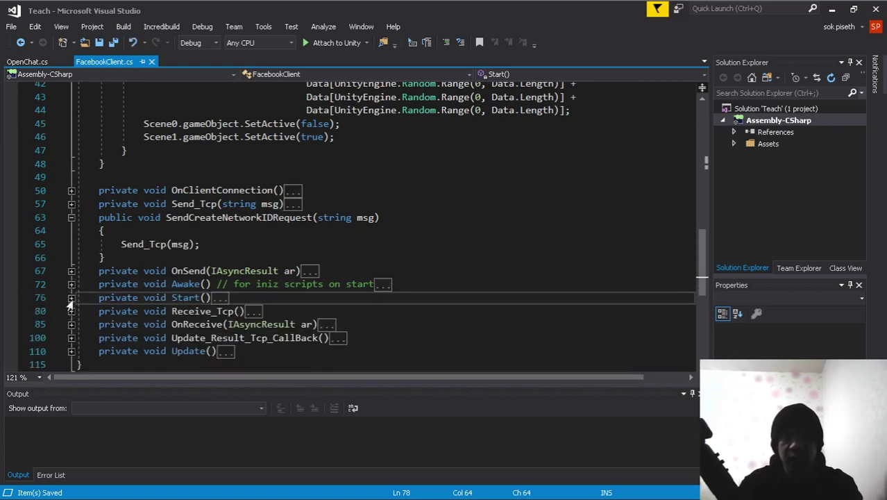
scroll(235, 277, down, 4)
click(359, 179)
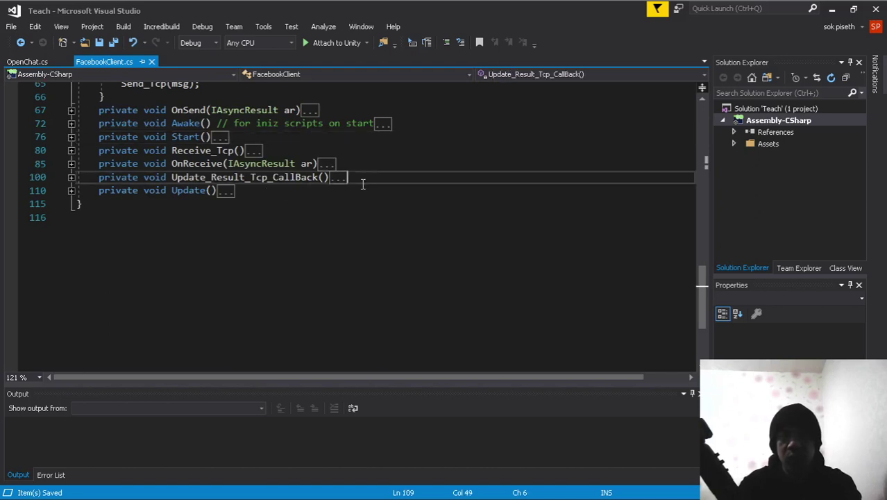
key(Return)
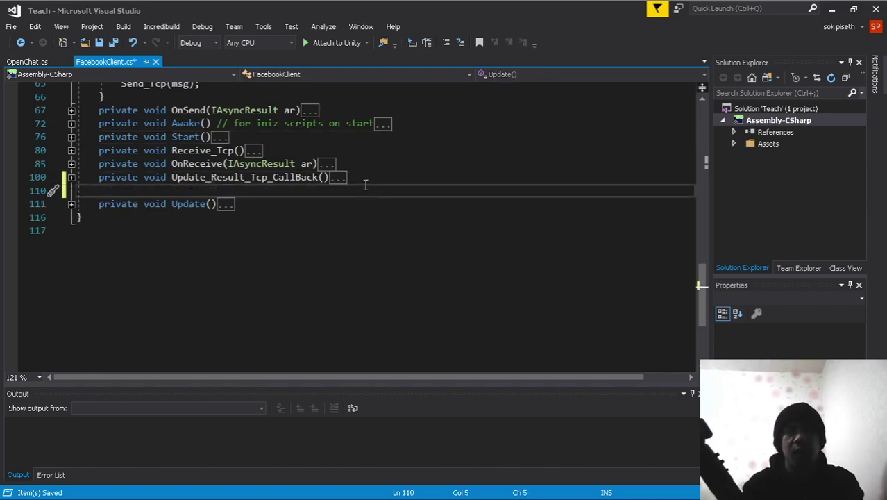
text(public )
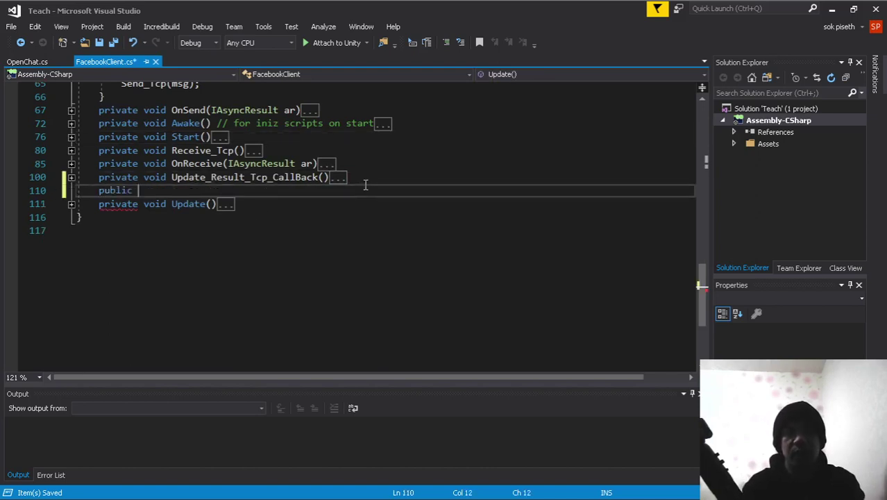
text(void )
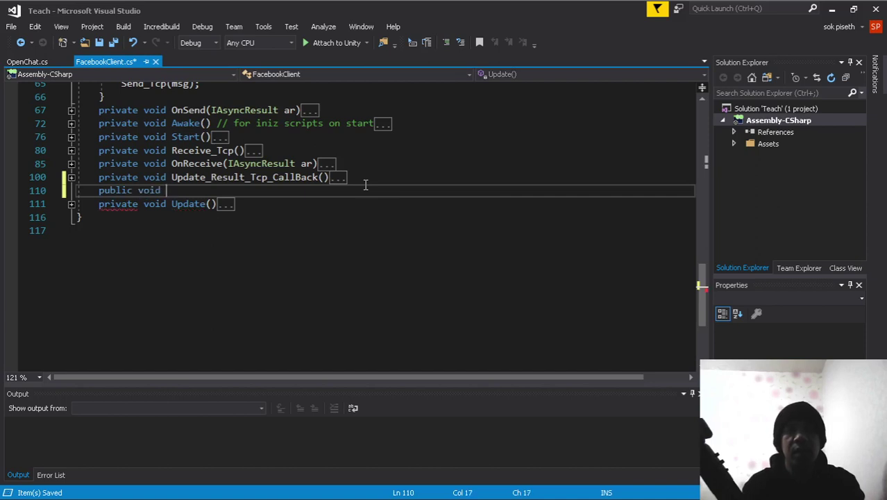
text(Exist)
key(BackSpace)
key(BackSpace)
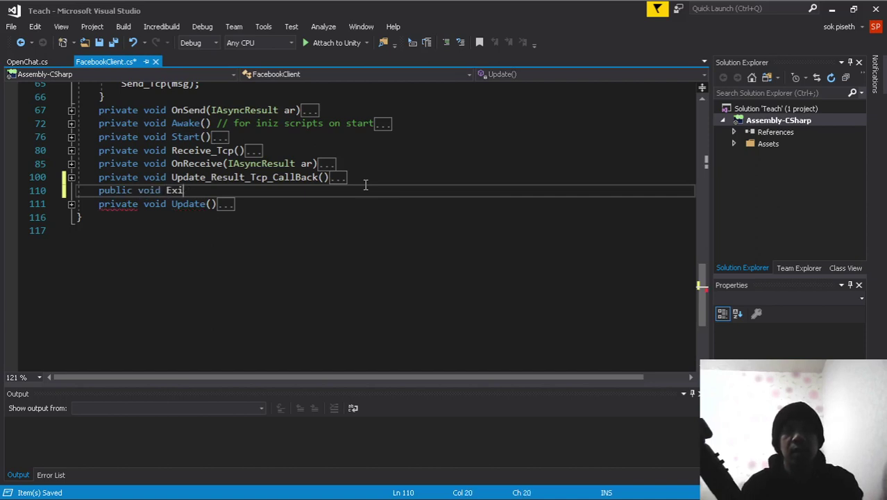
key(BackSpace)
text(itC)
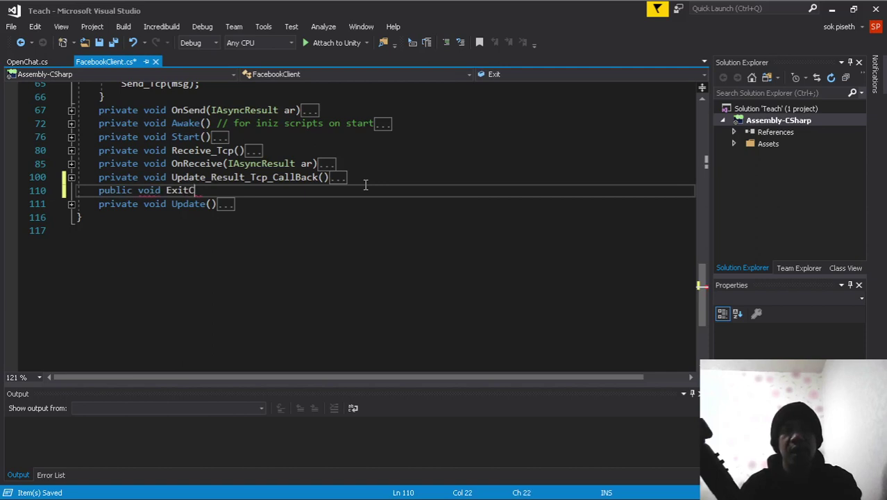
text(hatMenu()
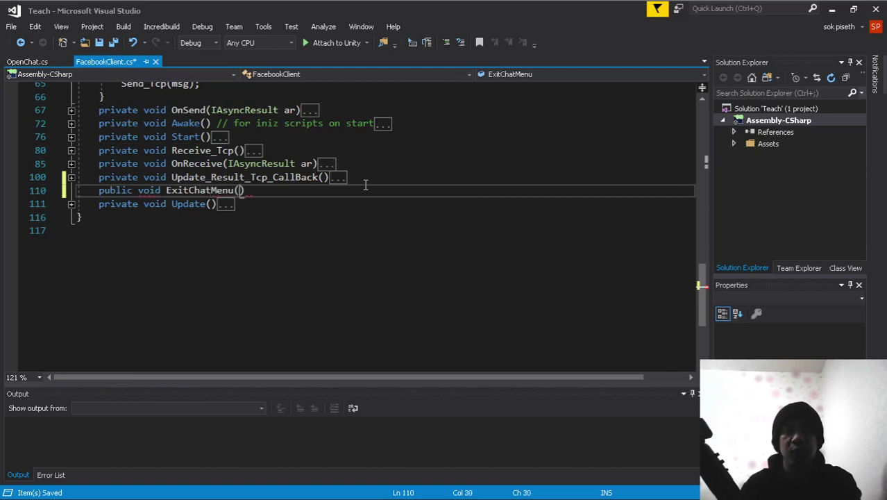
text(GameObject)
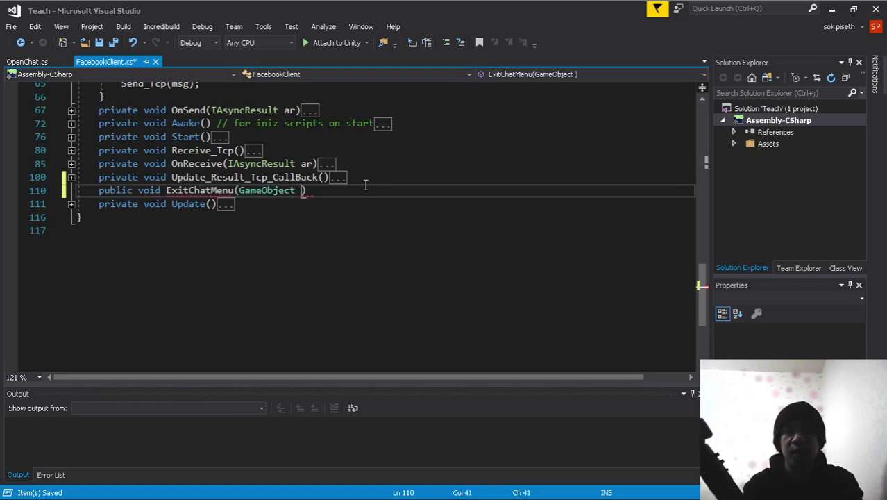
text( ChatMenu)
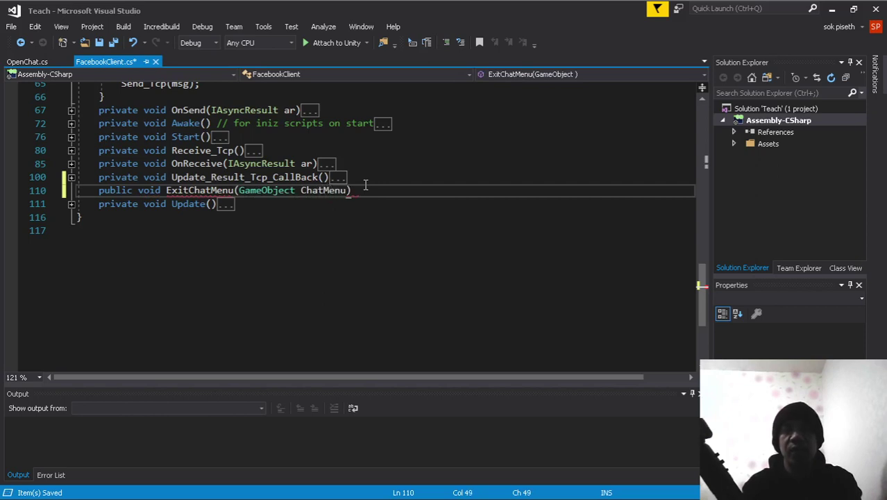
text())
key(Return)
text({)
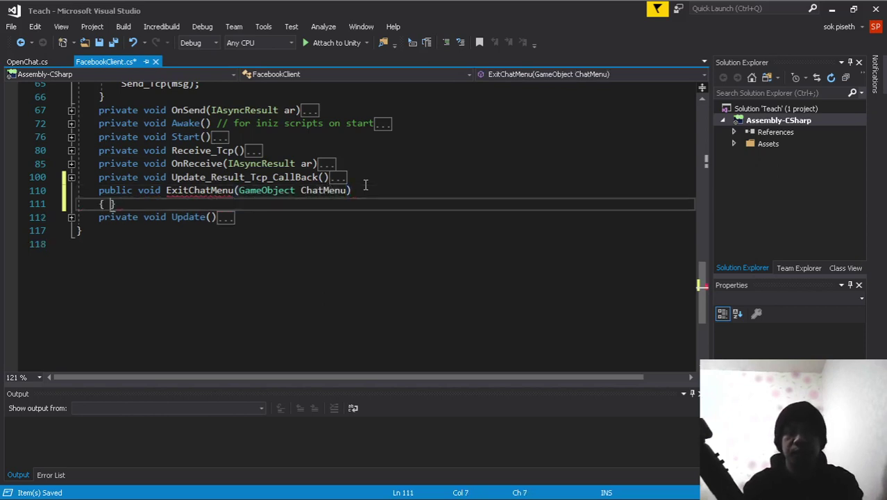
key(Return)
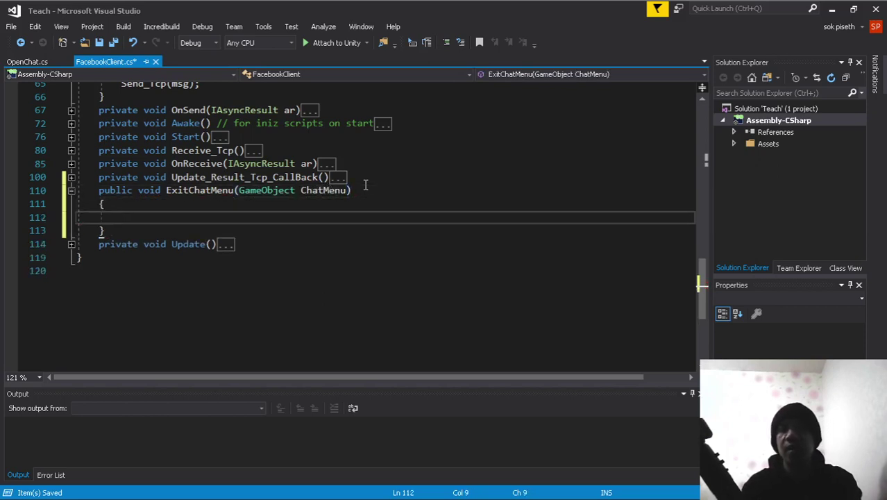
Step: Add a '// 100%' comment and write Scene1.SetActive(true); and ChatMenu.SetActive(false); in the body
click(369, 190)
text(/)
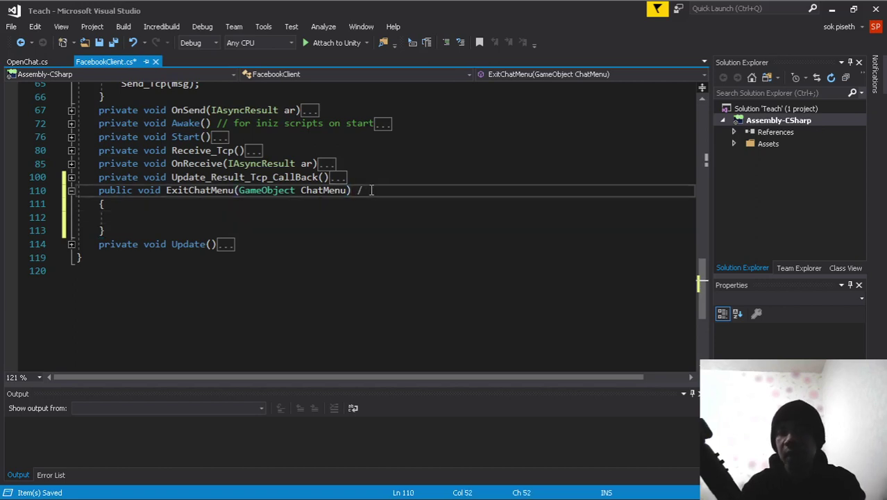
text(/ 100%)
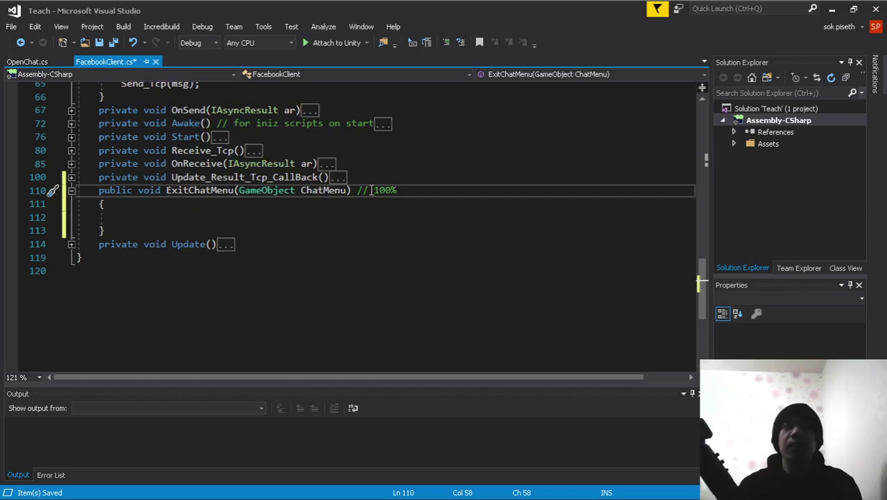
click(197, 217)
text(sc)
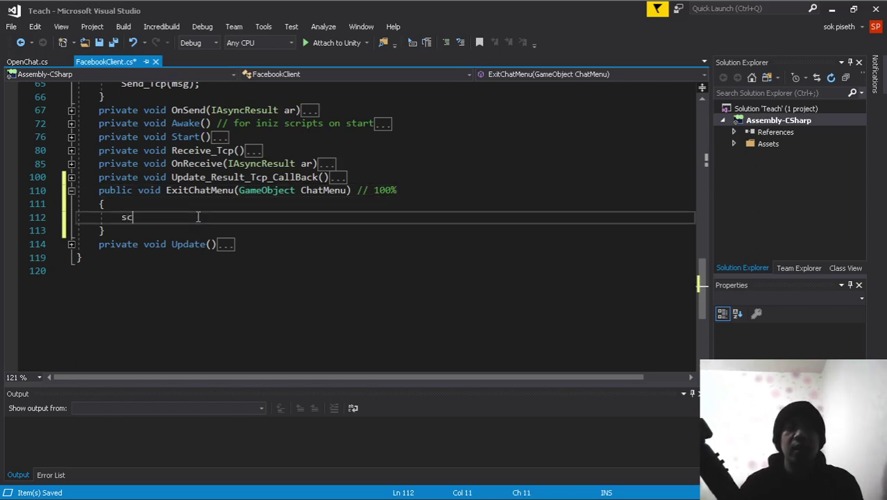
text(e)
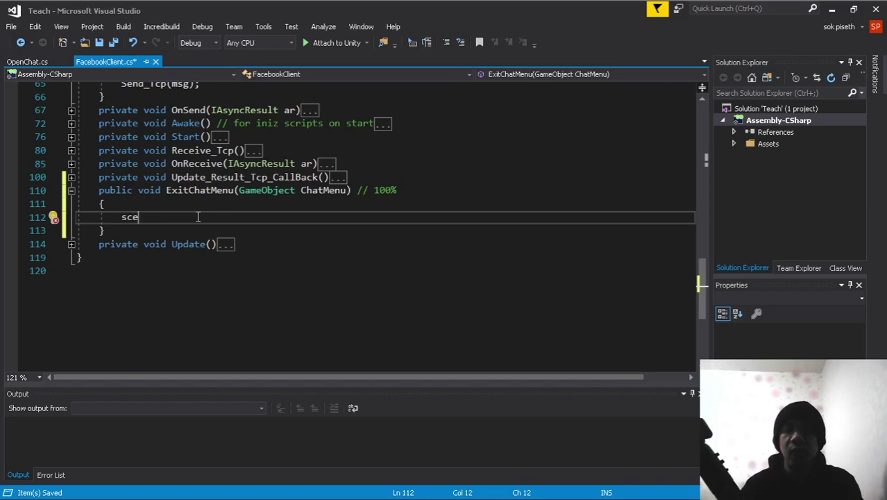
key(ctrl+space)
text(.)
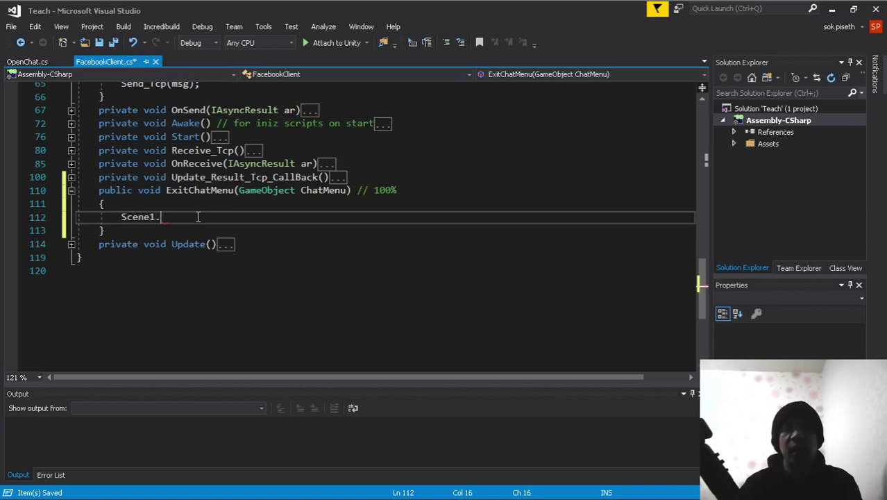
text(set)
key(Tab)
text((true)
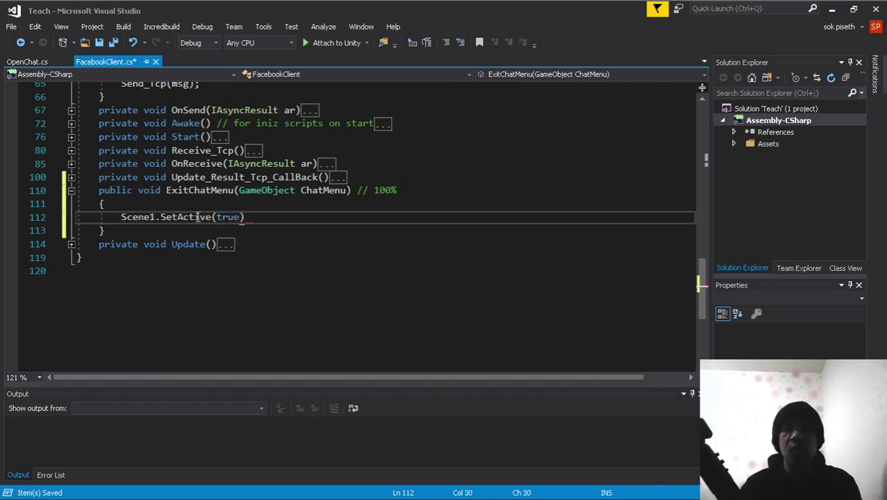
text();)
key(Return)
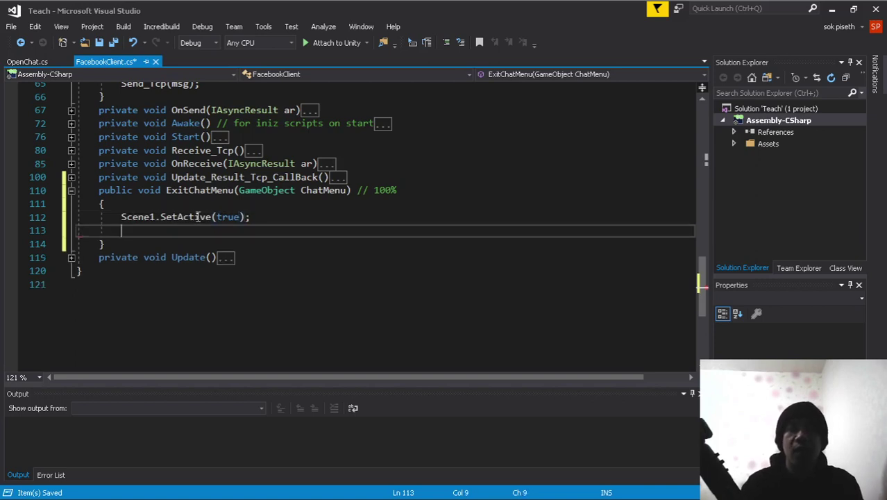
text(chatmnu.)
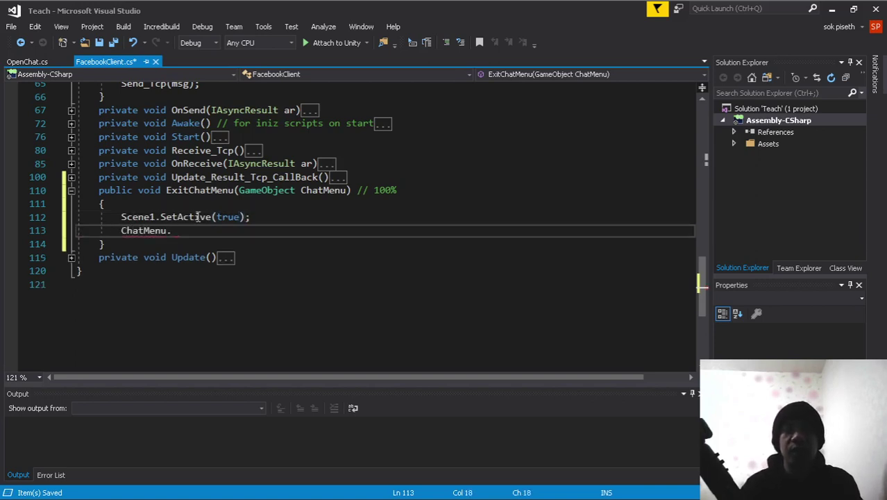
text(setActive(f)
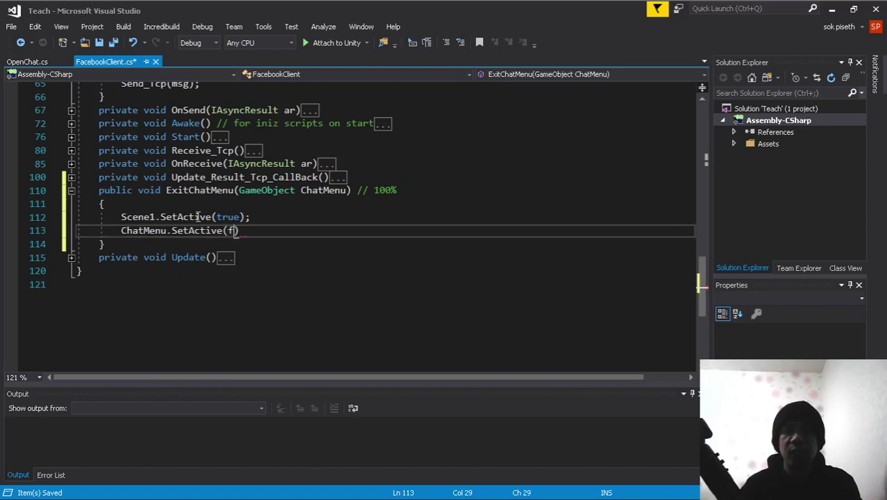
text(alse);)
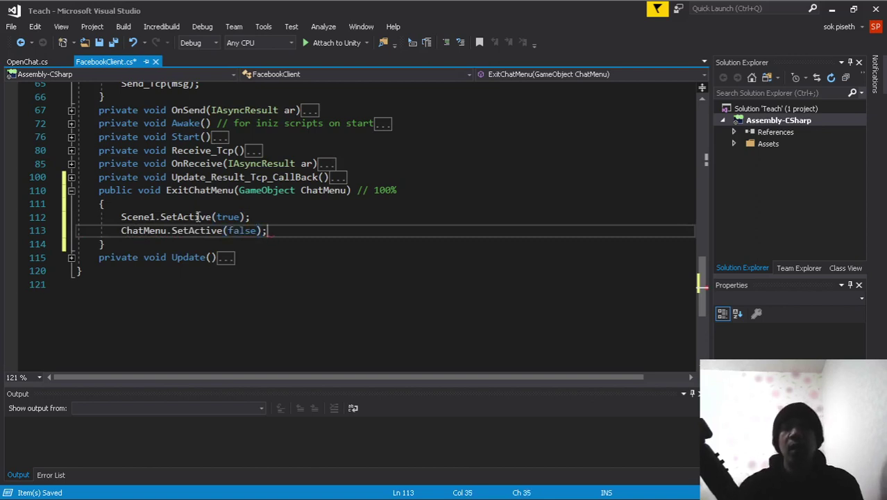
Step: Review both SetActive statements and save all script files
drag(120, 230, 268, 230)
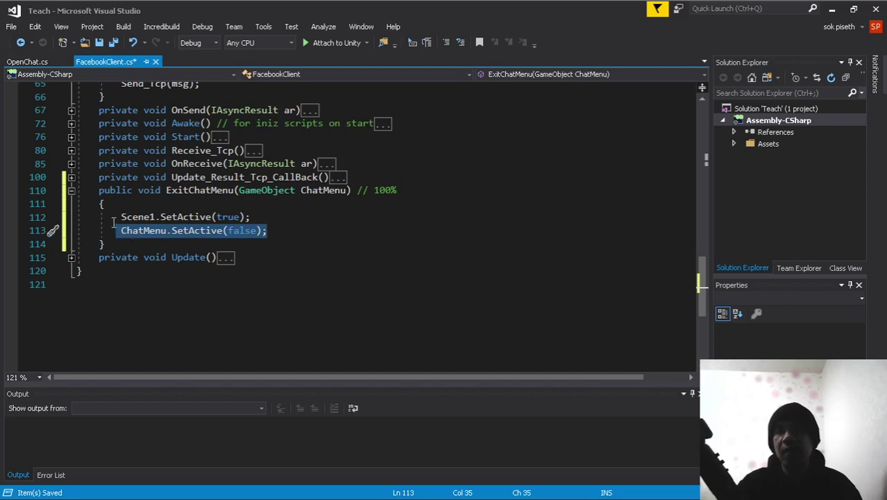
drag(112, 217, 263, 222)
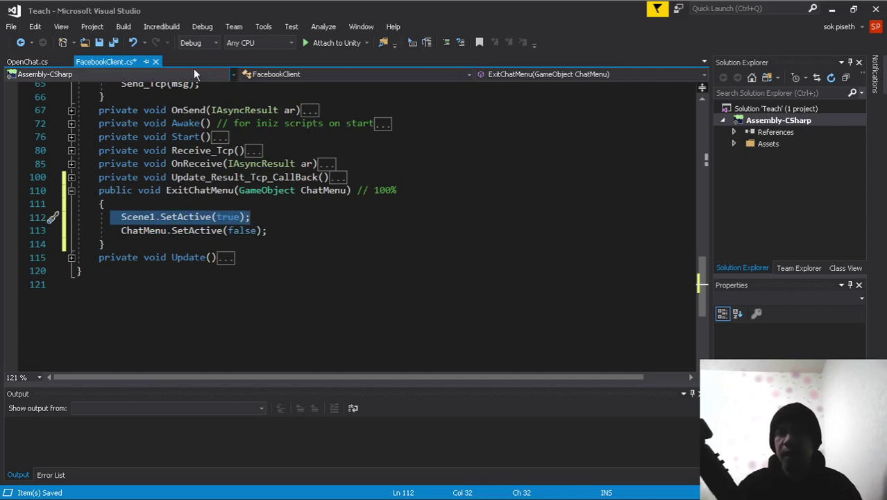
click(114, 42)
Step: Return to Unity, expand Scene 2, and select ExitBtn to show its empty On Click list
mouse_move(220, 7)
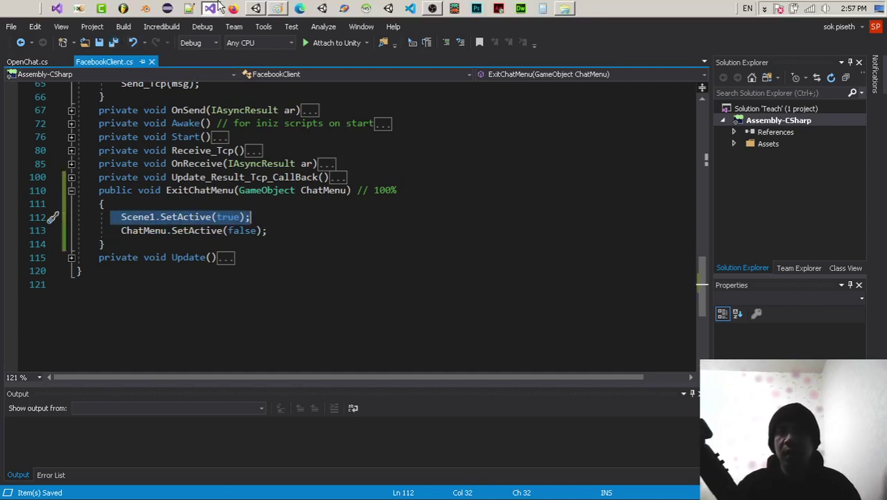
click(256, 8)
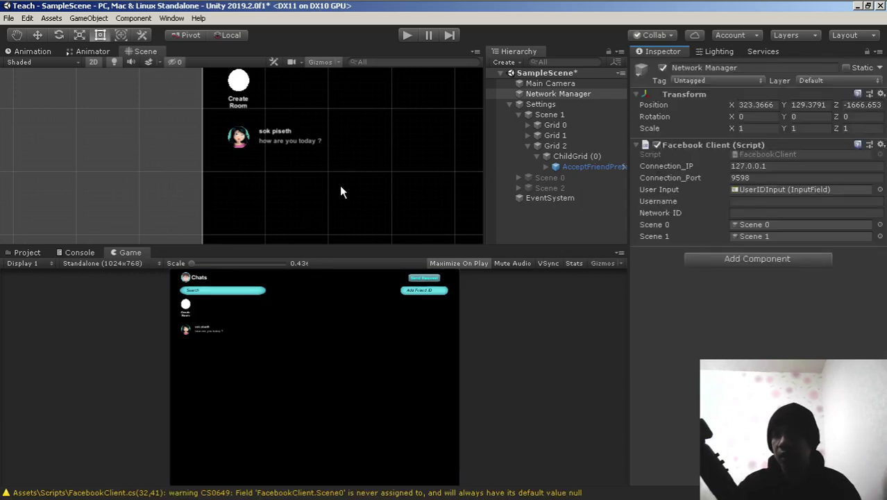
click(537, 189)
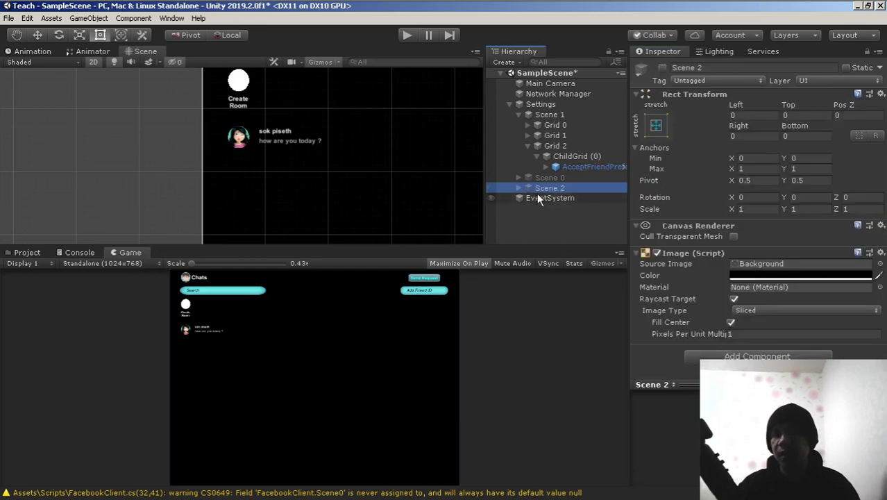
click(518, 188)
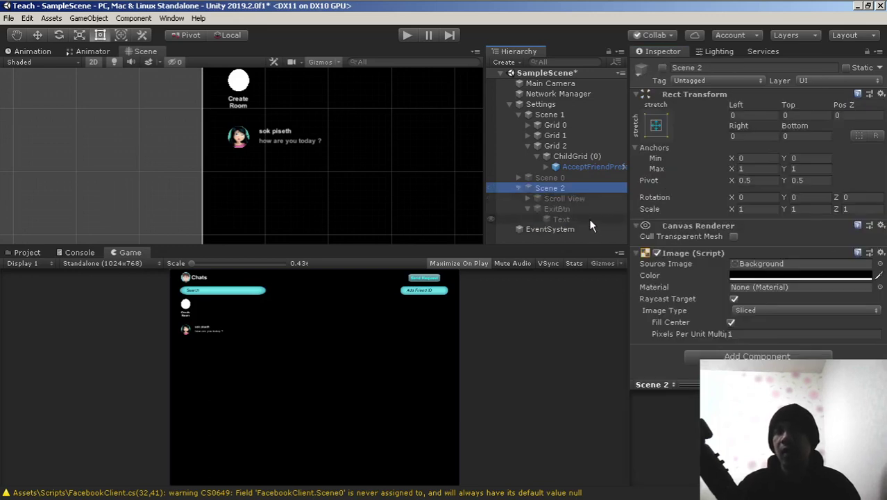
click(554, 210)
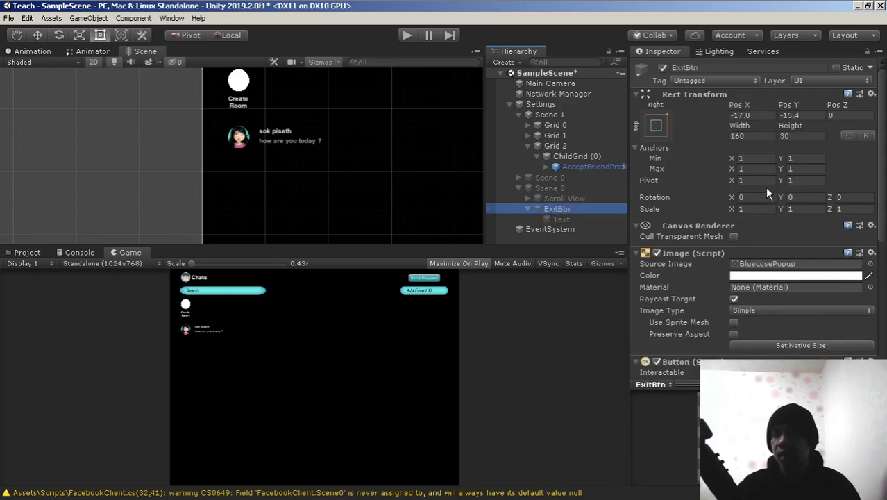
scroll(755, 192, down, 5)
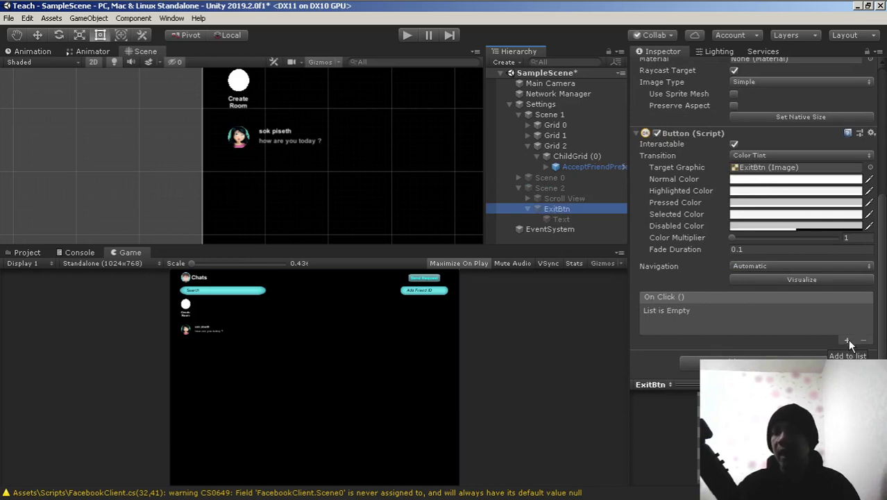
Step: Add an On Click entry calling Network Manager's FacebookClient.ExitChatMenu with Scene 2, then enter Play mode
click(847, 341)
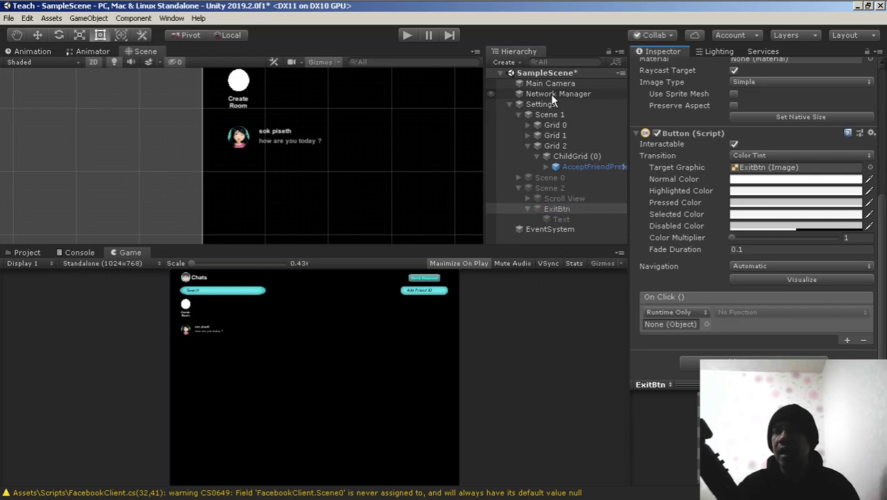
drag(553, 96, 675, 324)
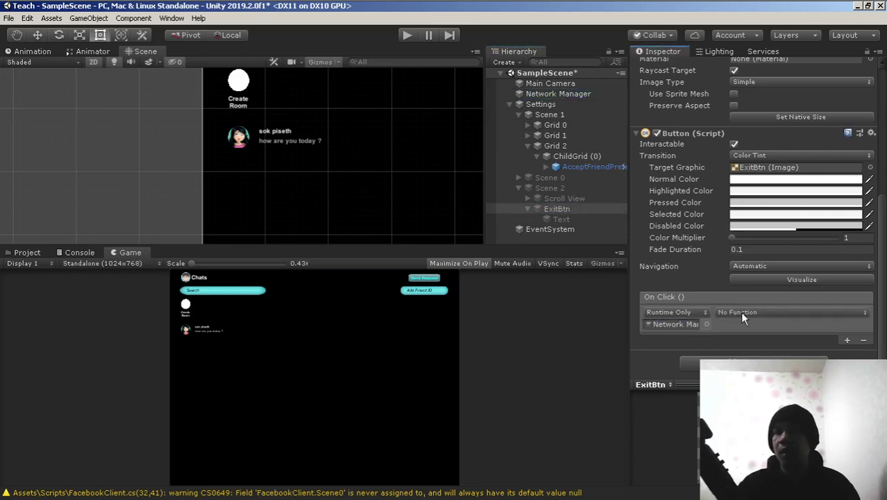
click(743, 315)
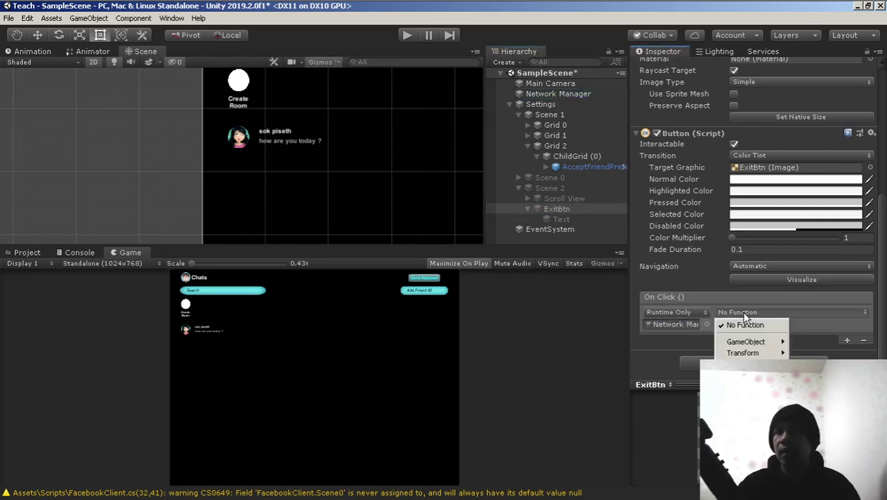
mouse_move(743, 364)
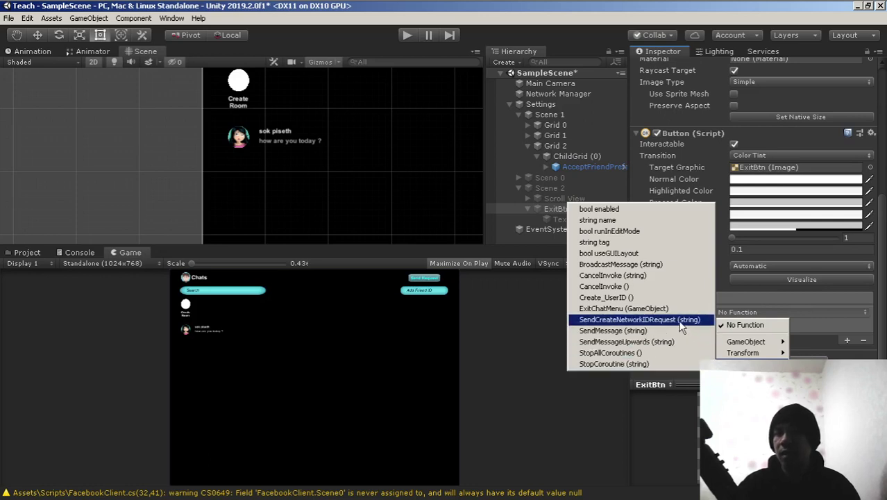
click(628, 312)
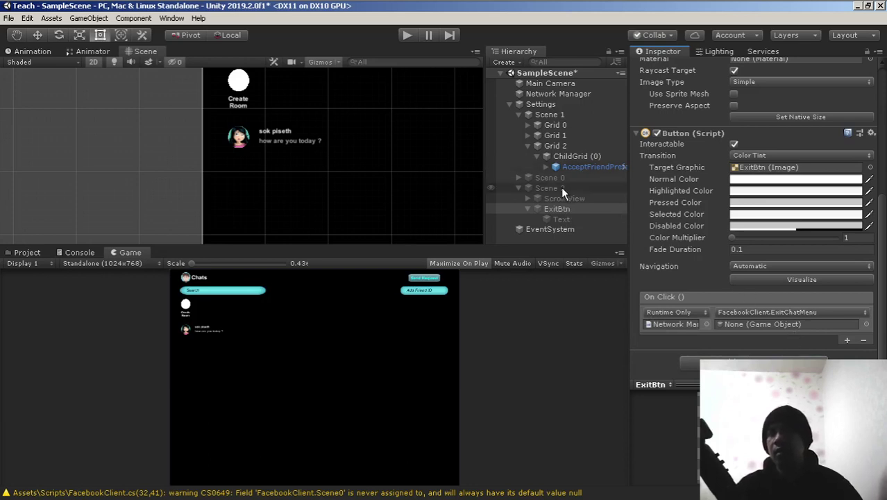
drag(560, 185, 754, 324)
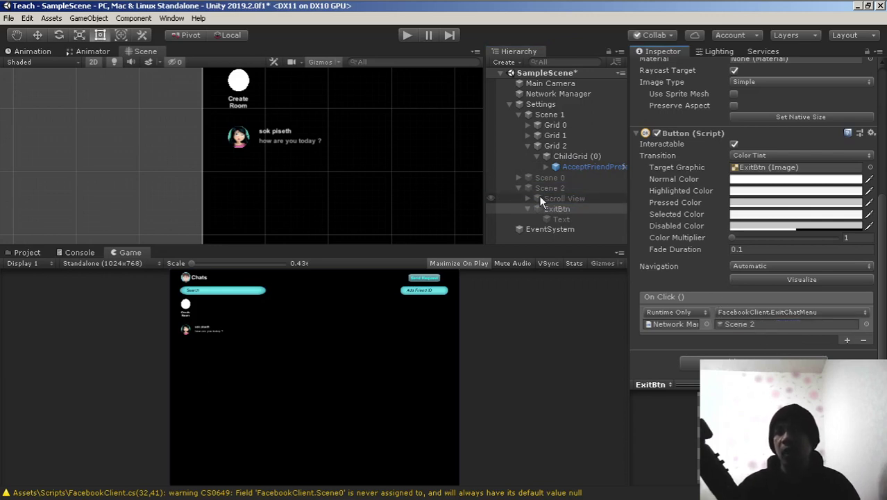
click(408, 36)
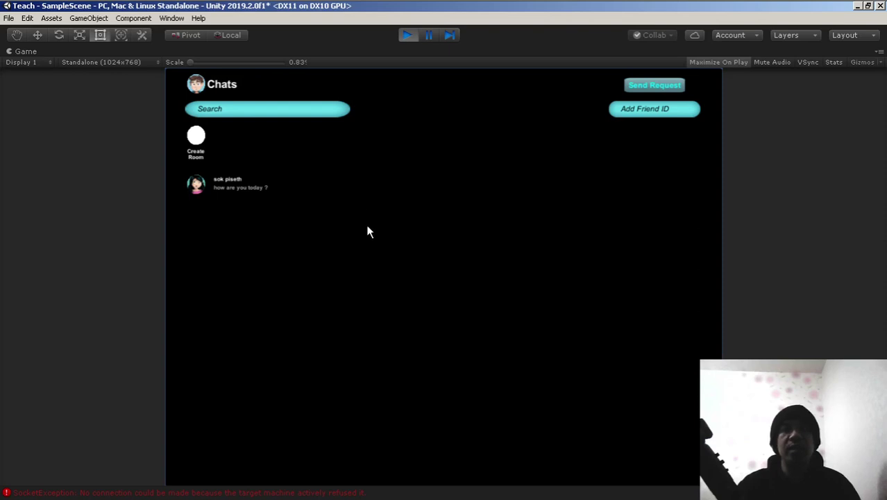
Step: Open a chat room and Exit back to Chats three times, then focus the Add Friend ID field
click(196, 188)
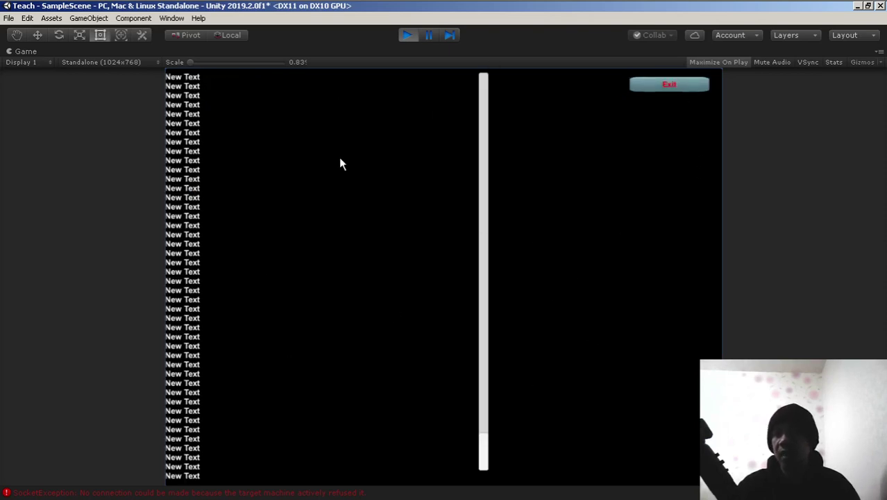
click(668, 87)
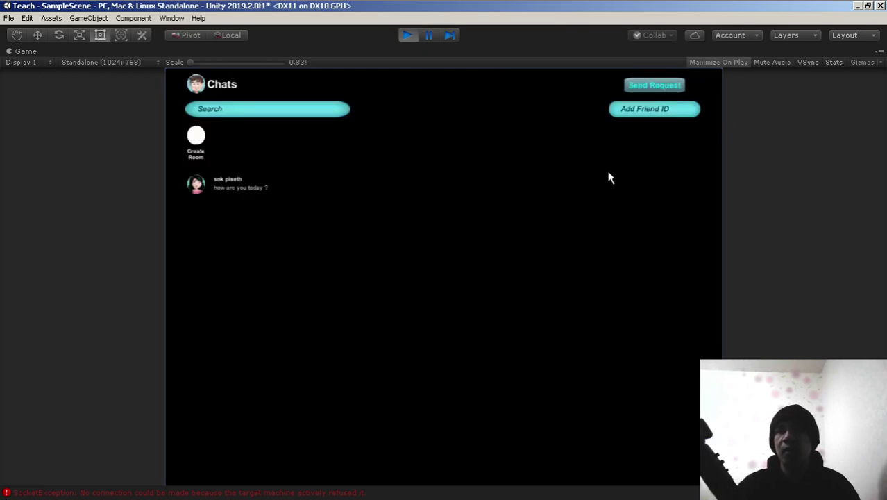
click(243, 201)
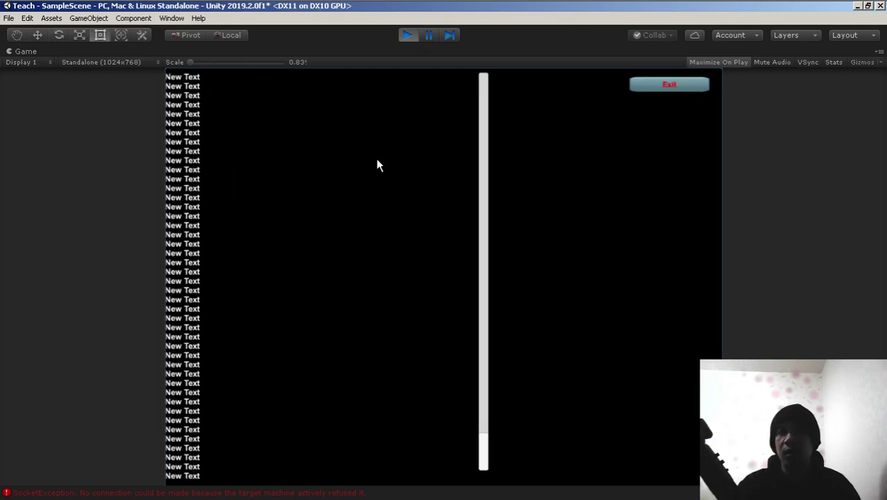
click(671, 84)
click(243, 182)
click(661, 86)
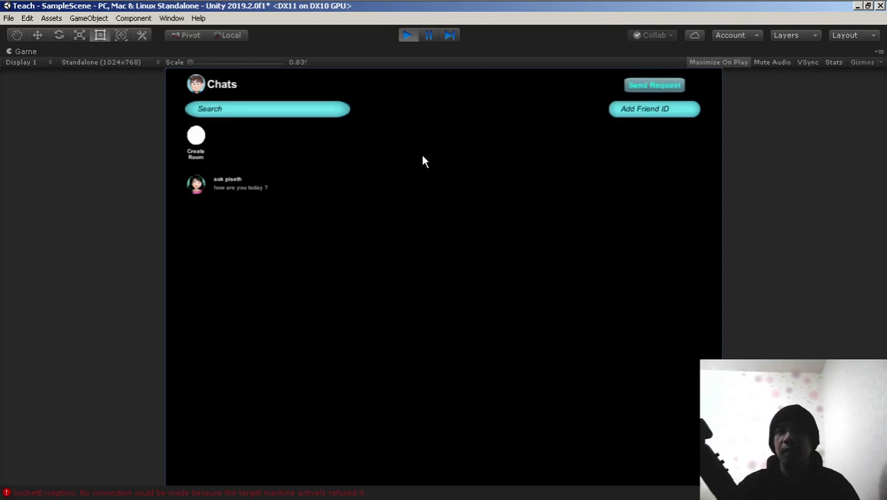
click(656, 115)
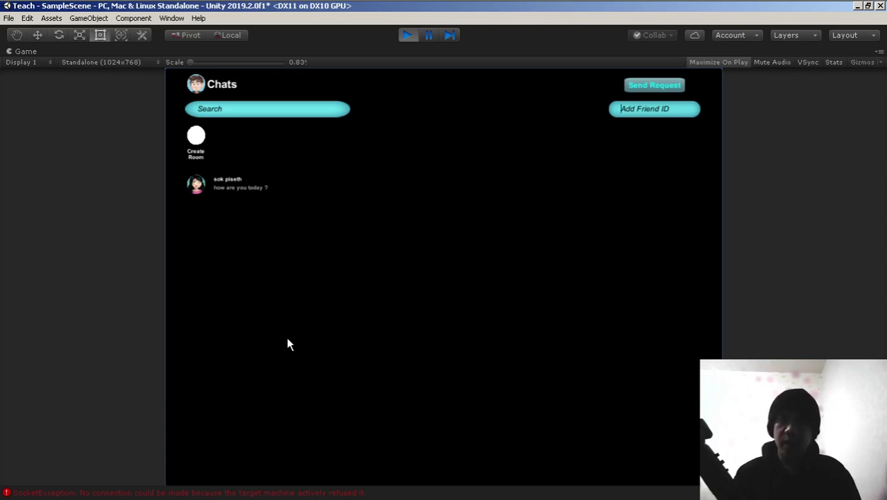
mouse_move(108, 3)
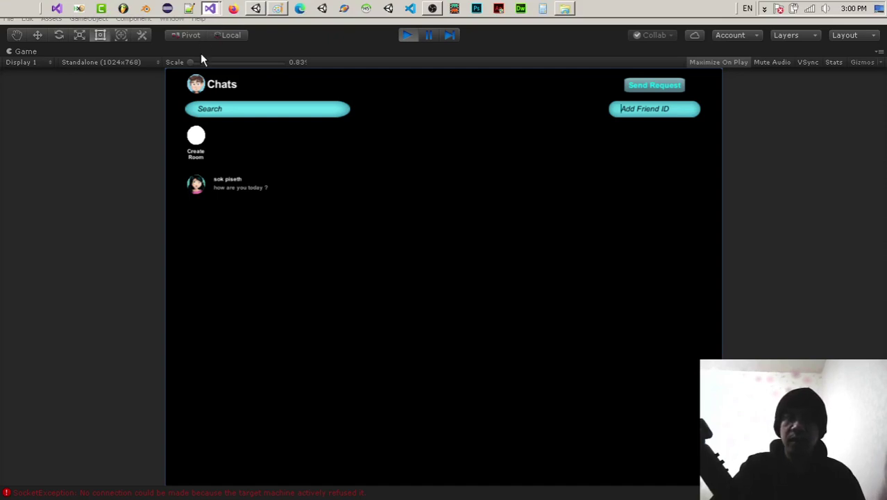
Step: Stop the game, open Prefabs > AcceptFriendPrefabs, and drag the scene instance onto the prefab asset
click(405, 34)
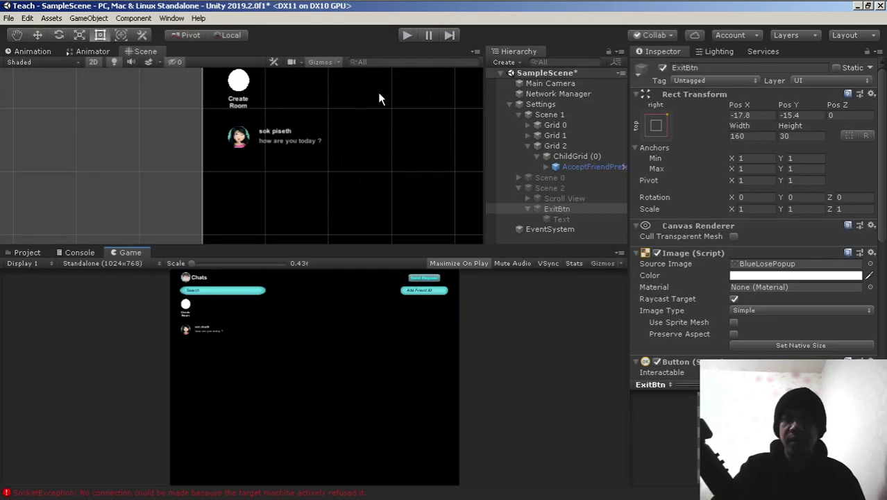
click(575, 167)
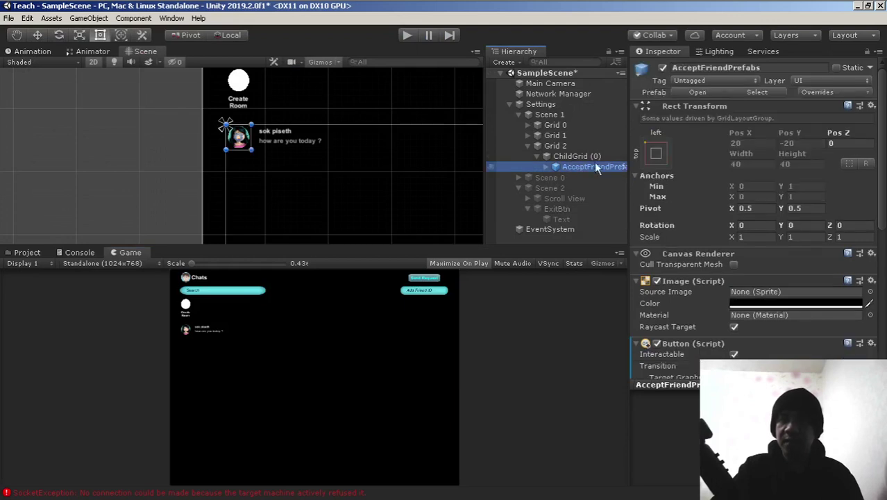
scroll(750, 201, down, 3)
scroll(750, 200, down, 5)
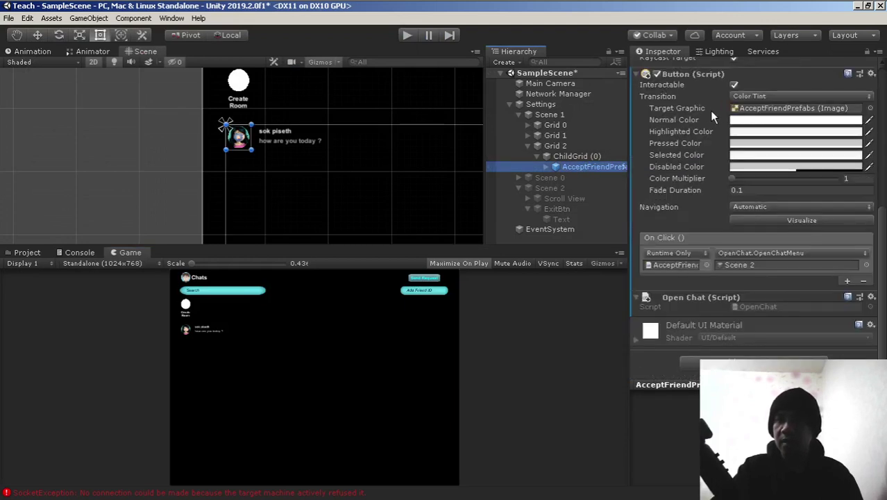
click(22, 254)
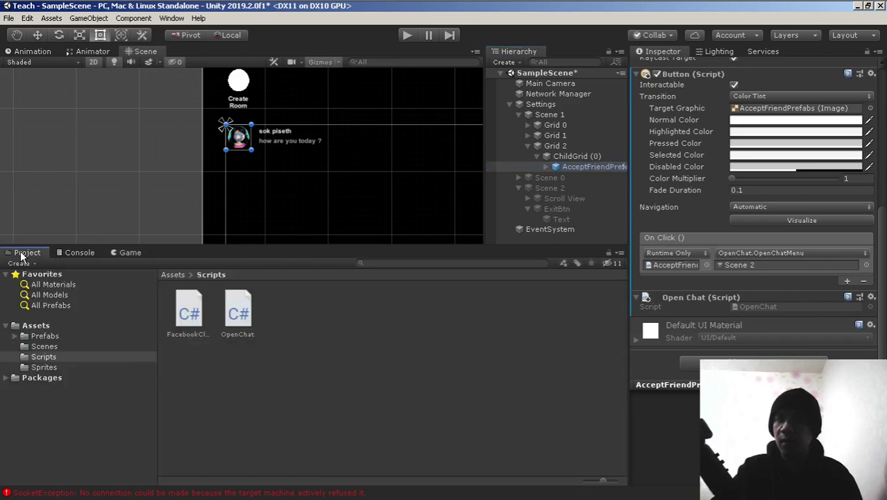
click(45, 335)
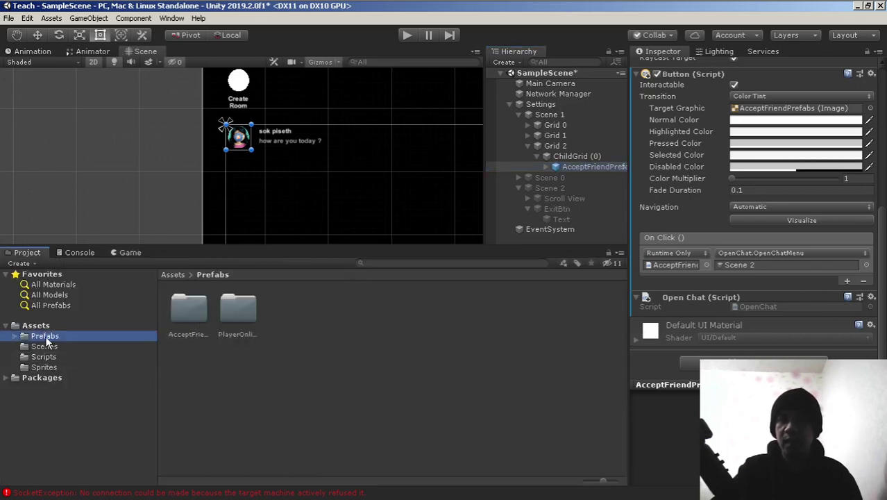
double_click(186, 309)
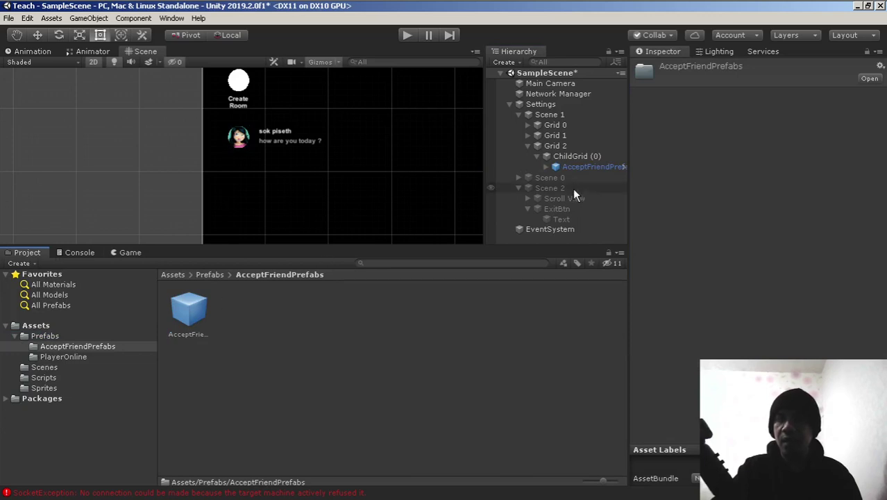
drag(579, 168, 195, 314)
Step: Apply all of the AcceptFriendPrefabs instance's overrides to the prefab, then recheck it and ChildGrid
click(596, 167)
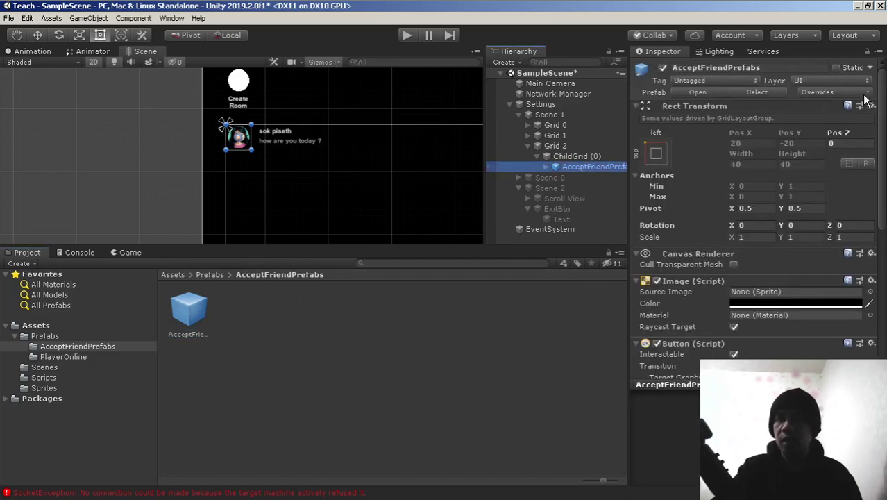
click(862, 93)
click(851, 186)
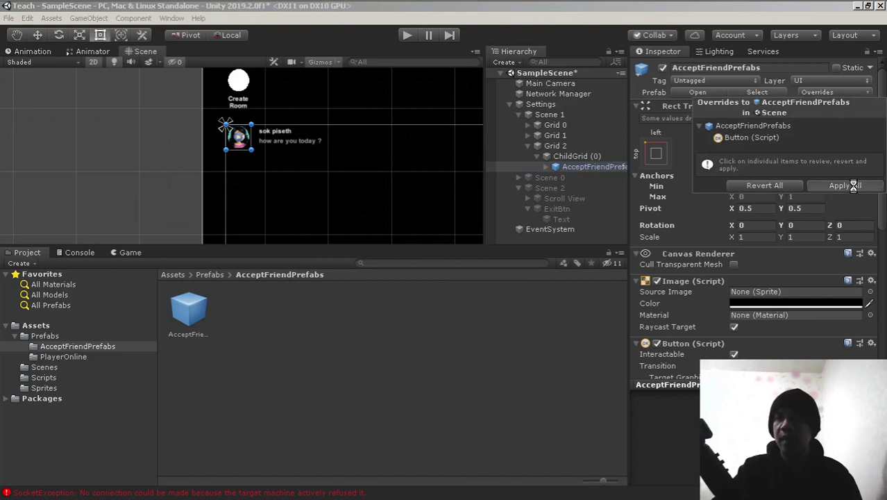
click(575, 166)
click(579, 157)
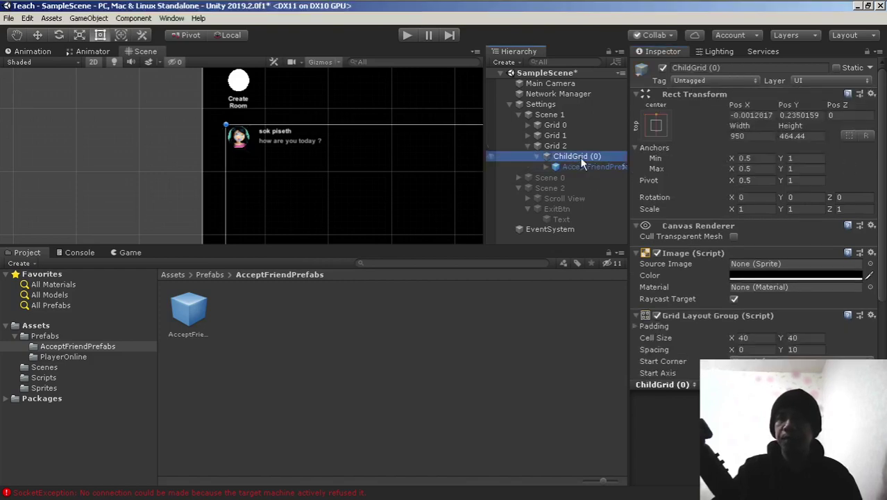
click(581, 168)
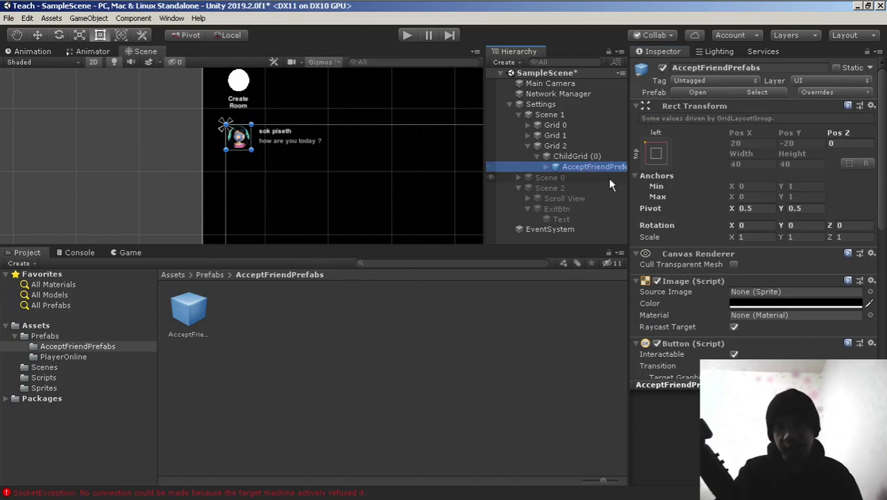
click(581, 156)
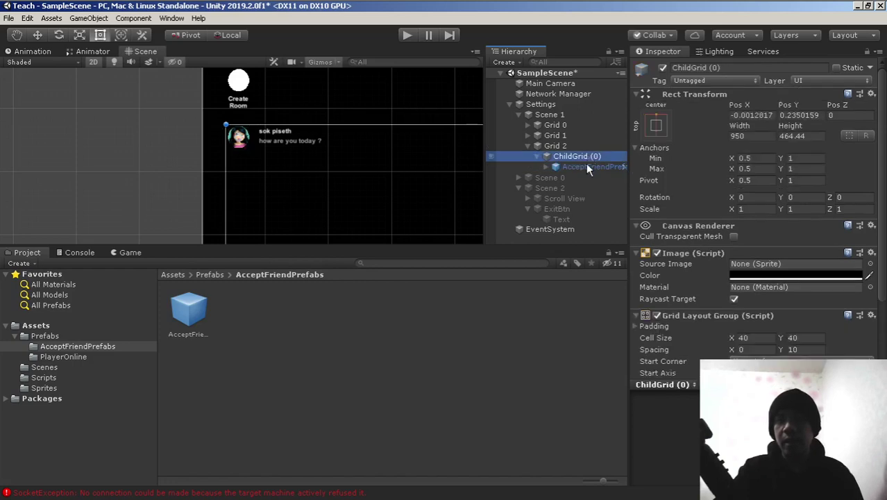
click(588, 166)
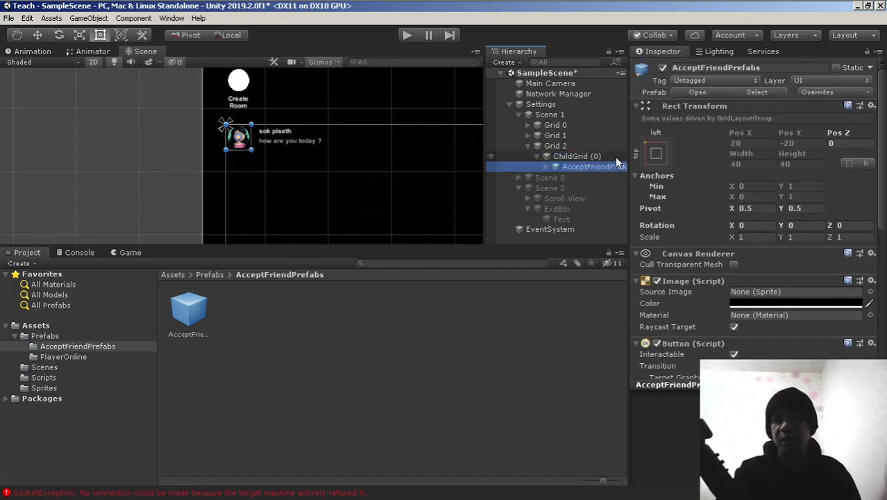
Step: Delete the AcceptFriendPrefabs instance and collapse the Scene 1 and Scene 2 branches
key(Delete)
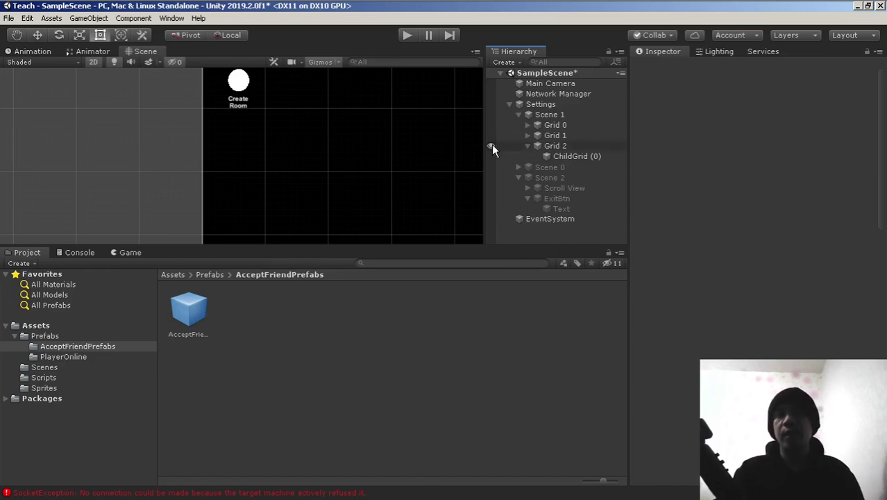
click(518, 114)
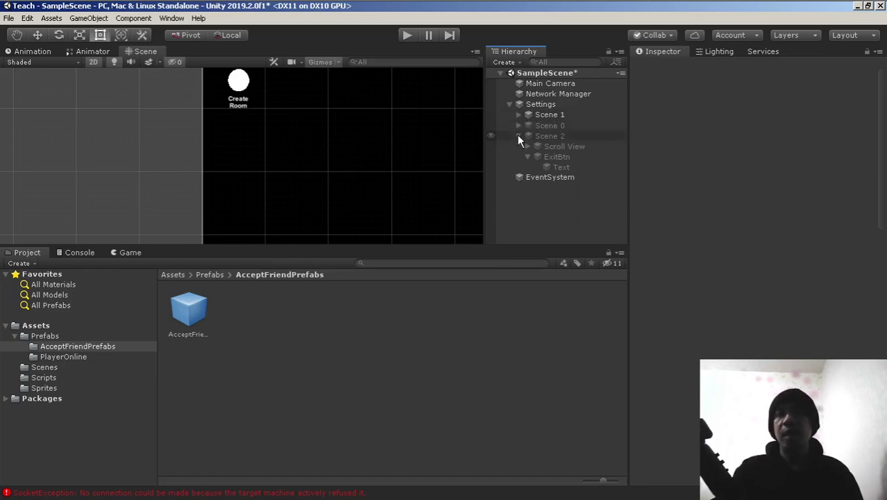
click(519, 135)
click(520, 137)
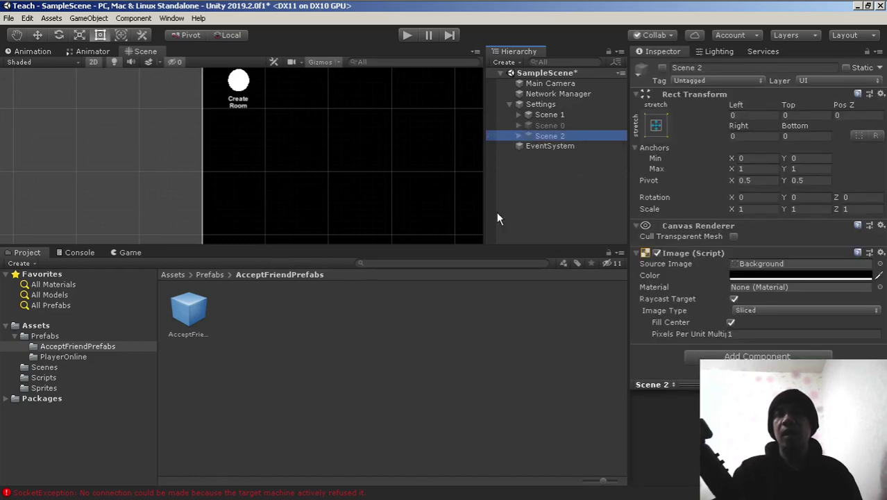